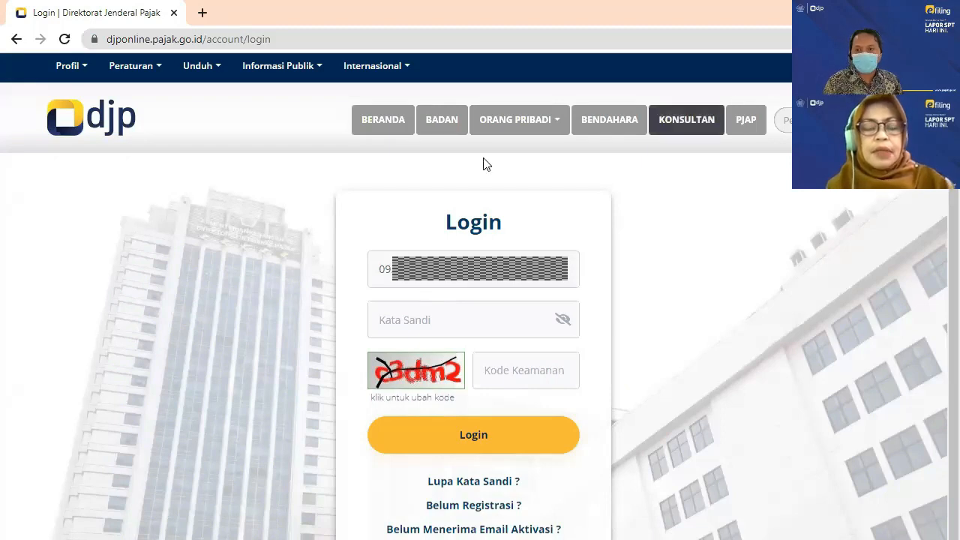
Sign in to DJP Online with the account password and the captcha security code.
left_click(445, 321)
type("••••••")
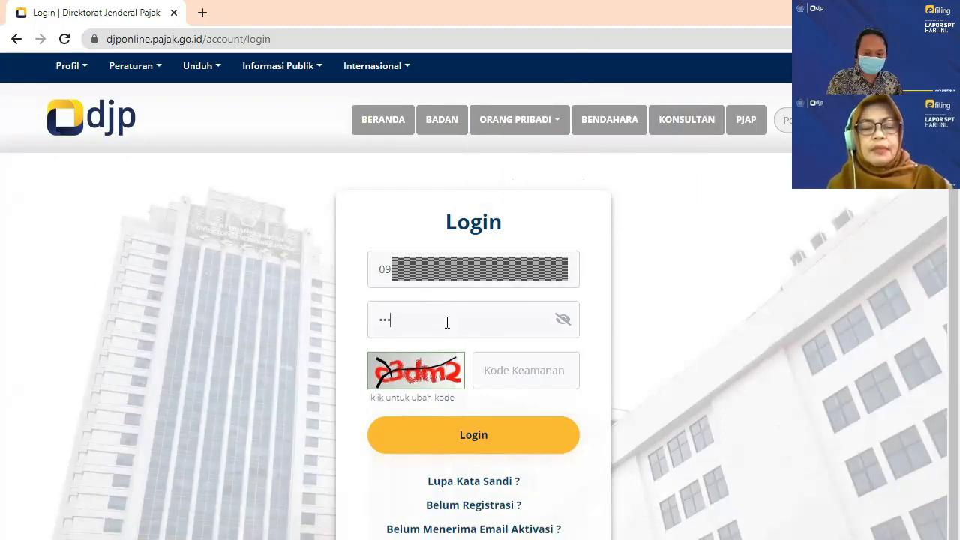
left_click(545, 365)
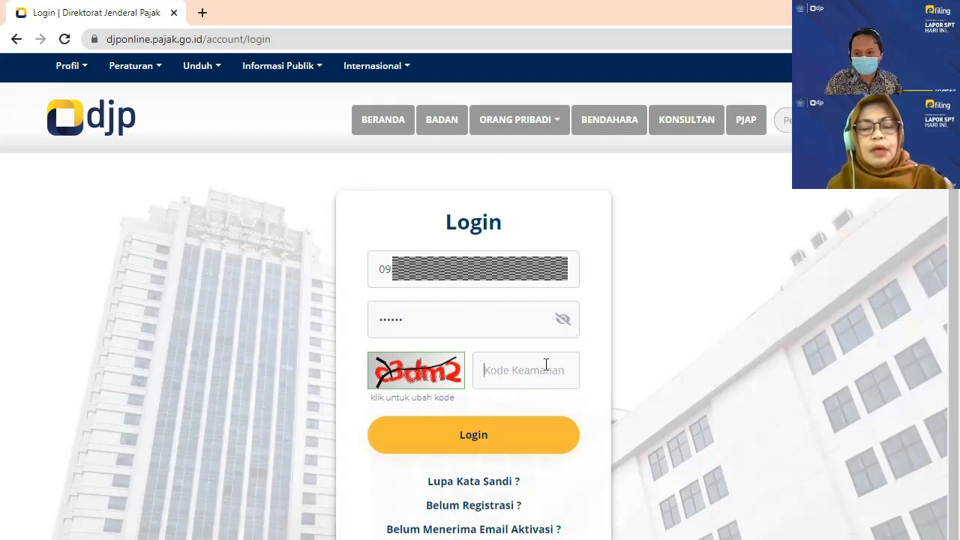
type("c3")
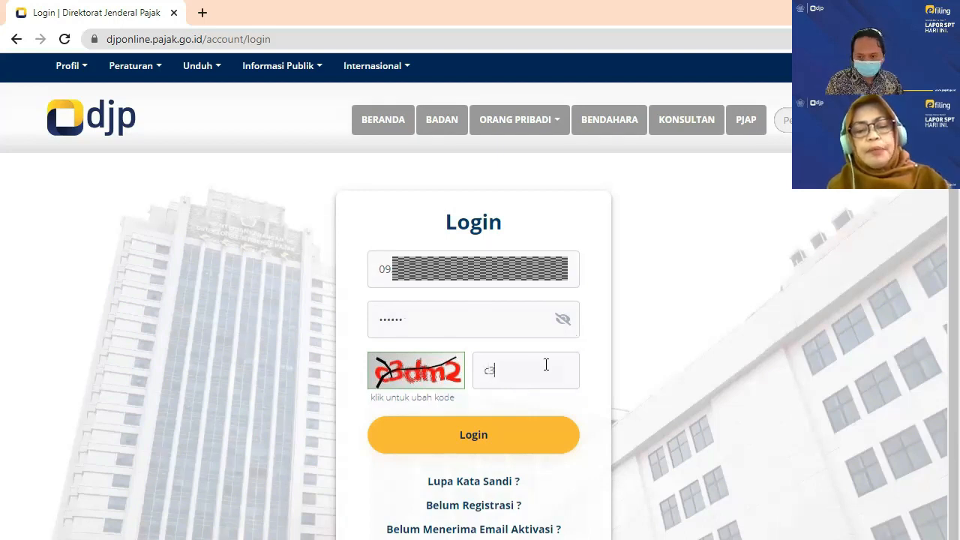
type("dm")
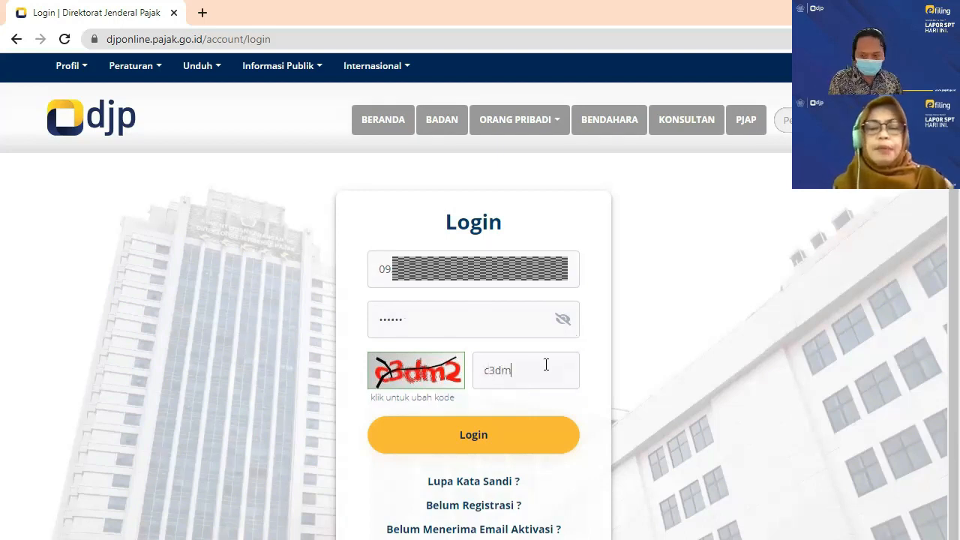
type("2")
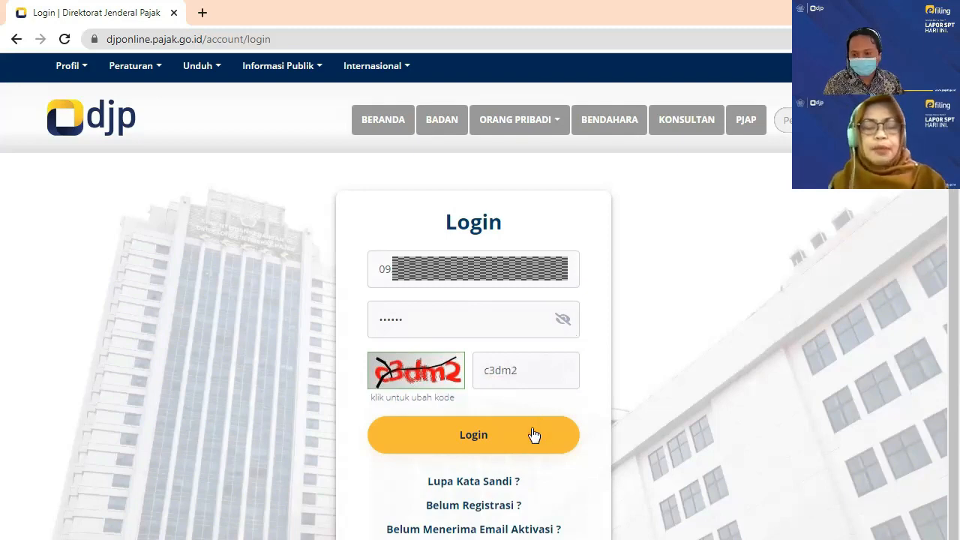
left_click(532, 438)
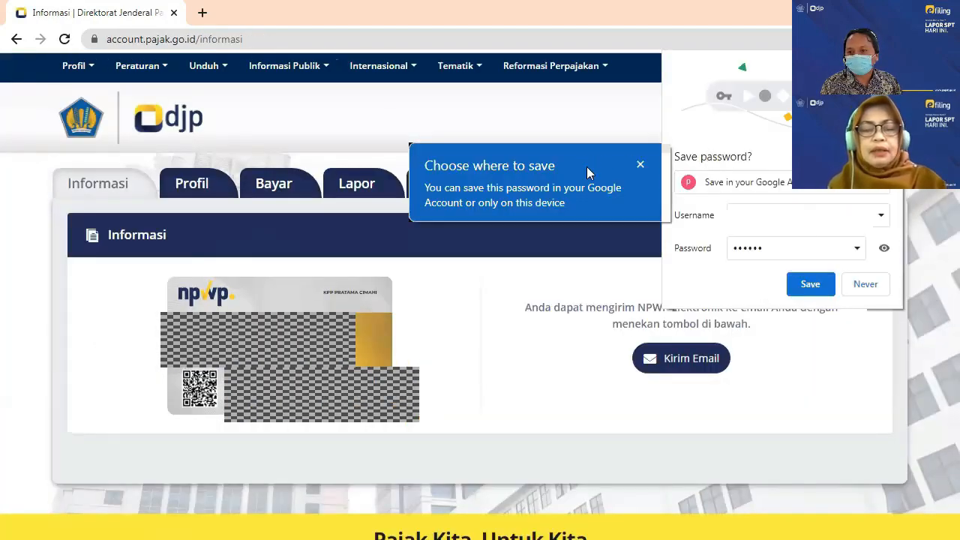
Close the save-location bubble and choose Never on the browser's save-password prompt.
left_click(640, 165)
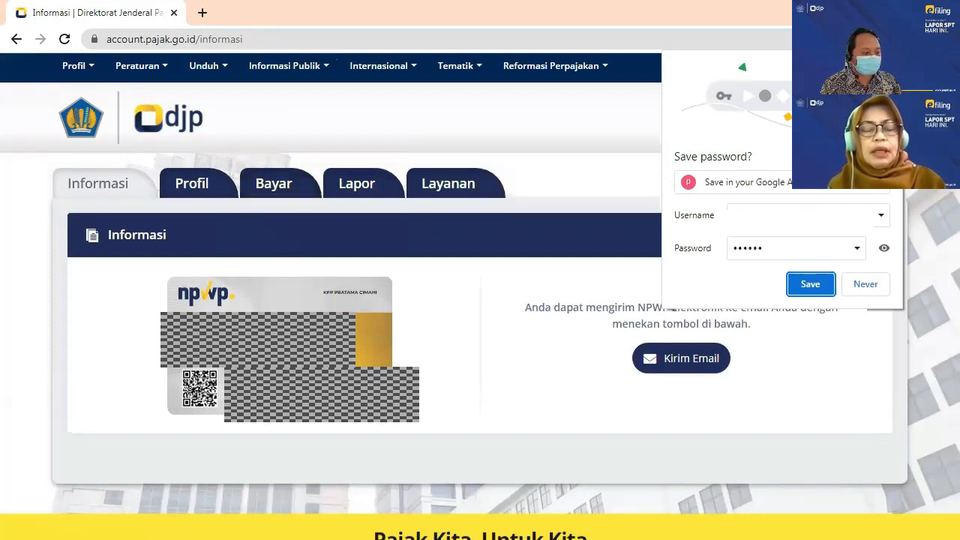
left_click(865, 284)
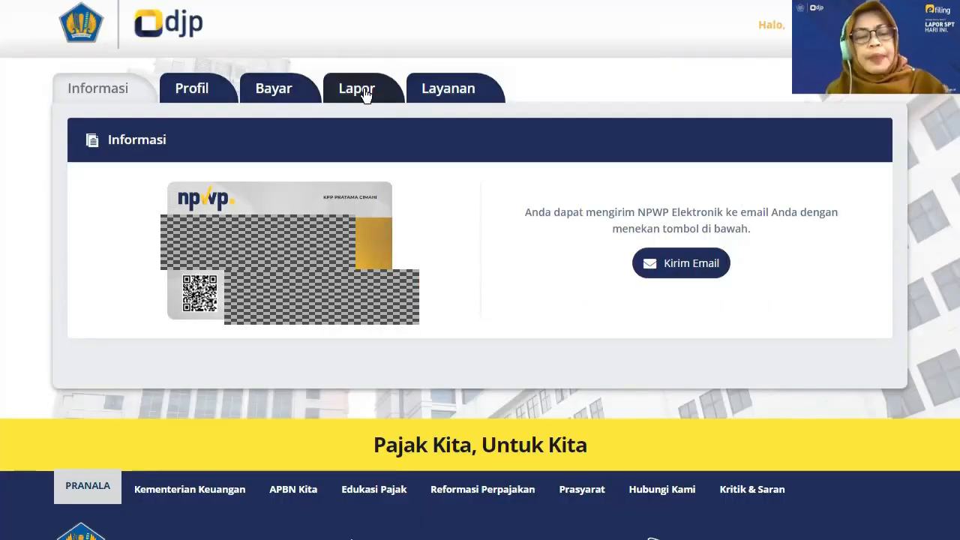
left_click(360, 188)
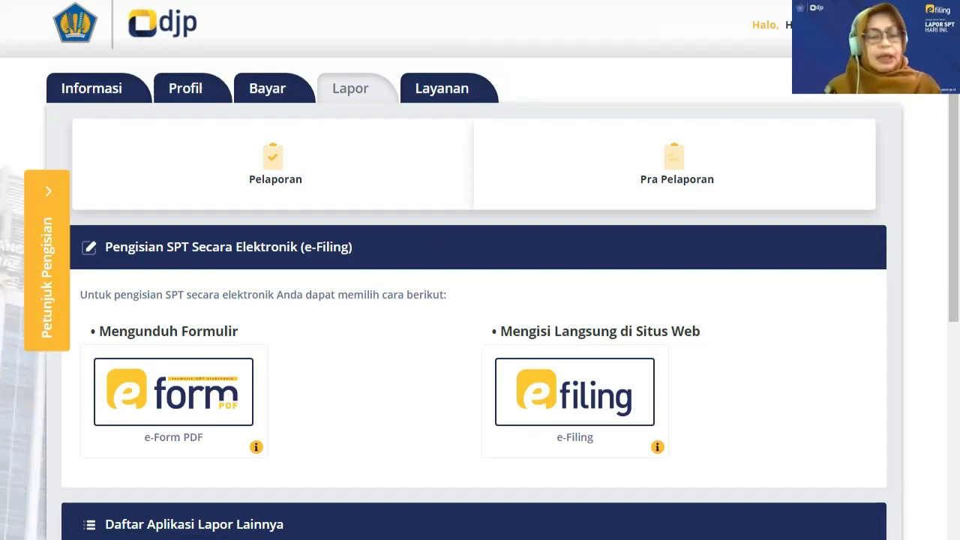
Choose e-Form PDF filing and start a new SPT under Buat SPT.
left_click(189, 413)
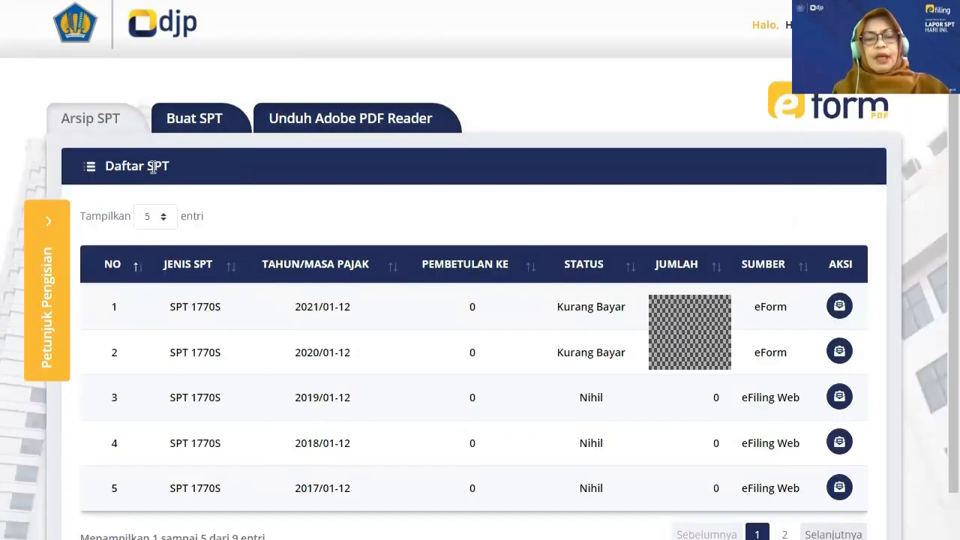
left_click(172, 126)
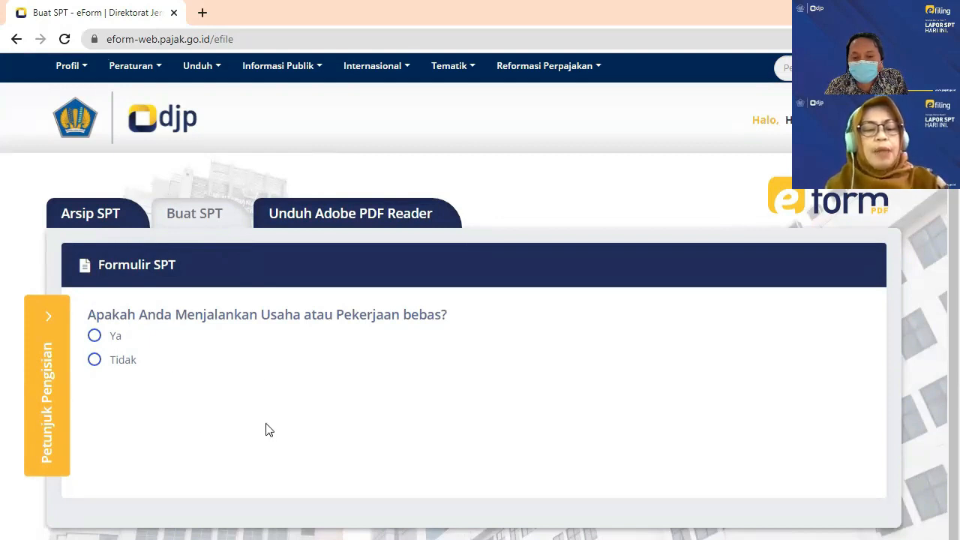
Answer Tidak to the business, spouse separate-tax and under-60-million questions, then open Formulir 1770S.
left_click(96, 361)
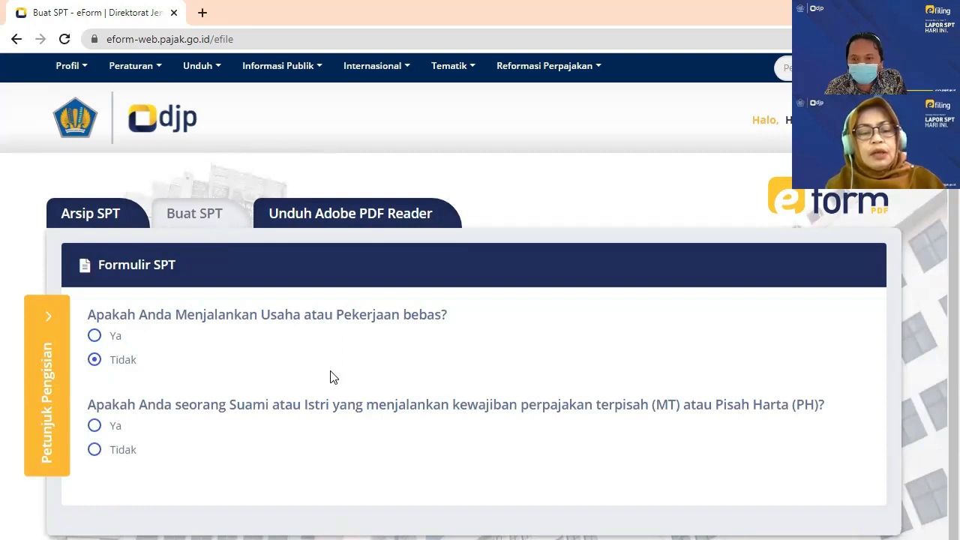
scroll(334, 378, "down", 1)
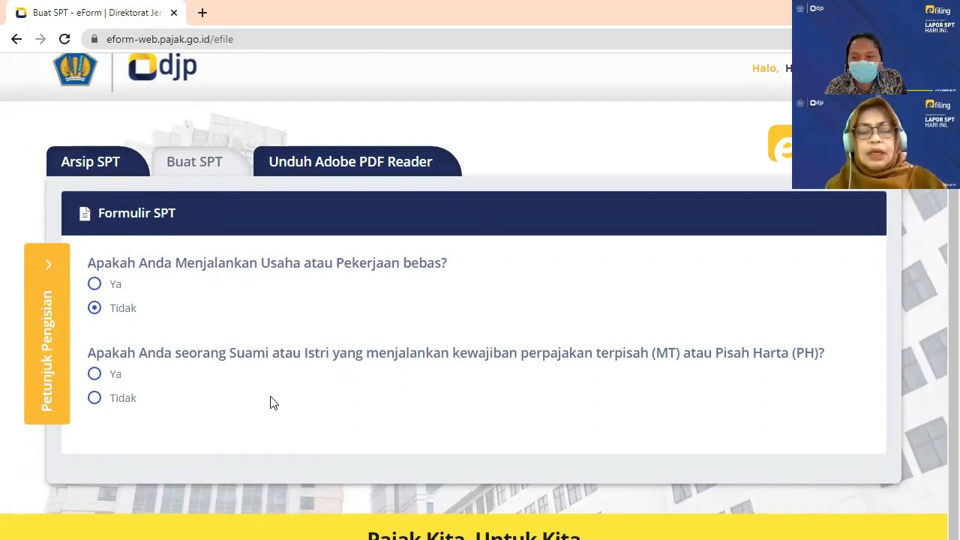
left_click(95, 398)
scroll(313, 417, "down", 1)
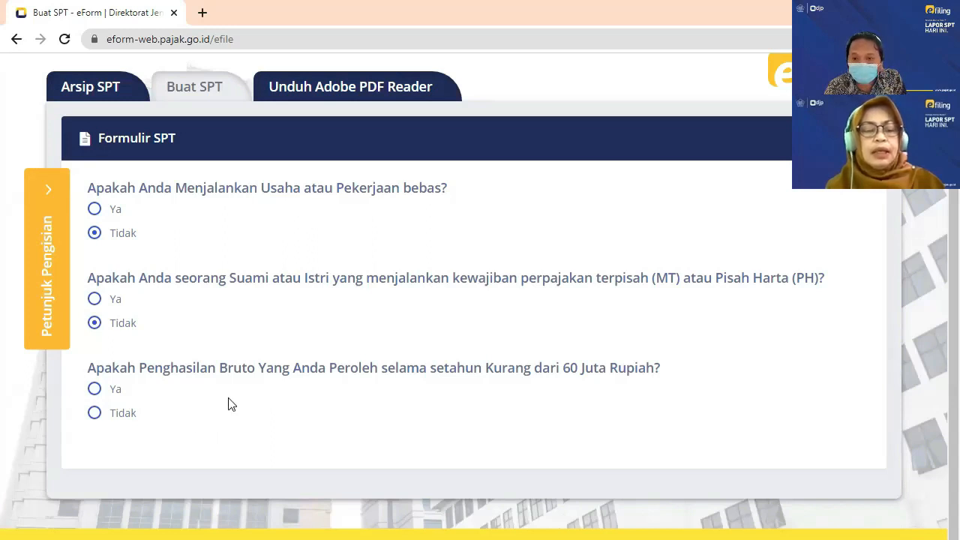
left_click(96, 417)
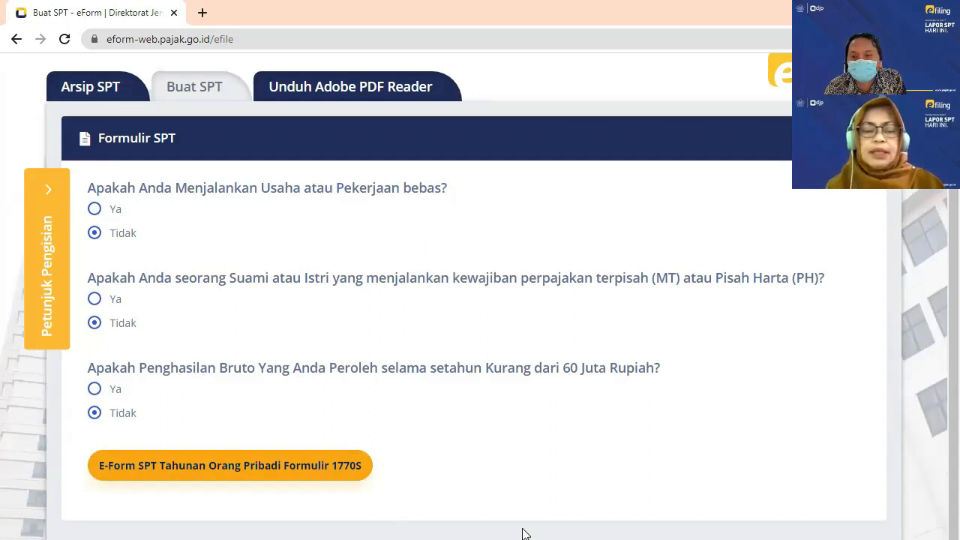
left_click(286, 471)
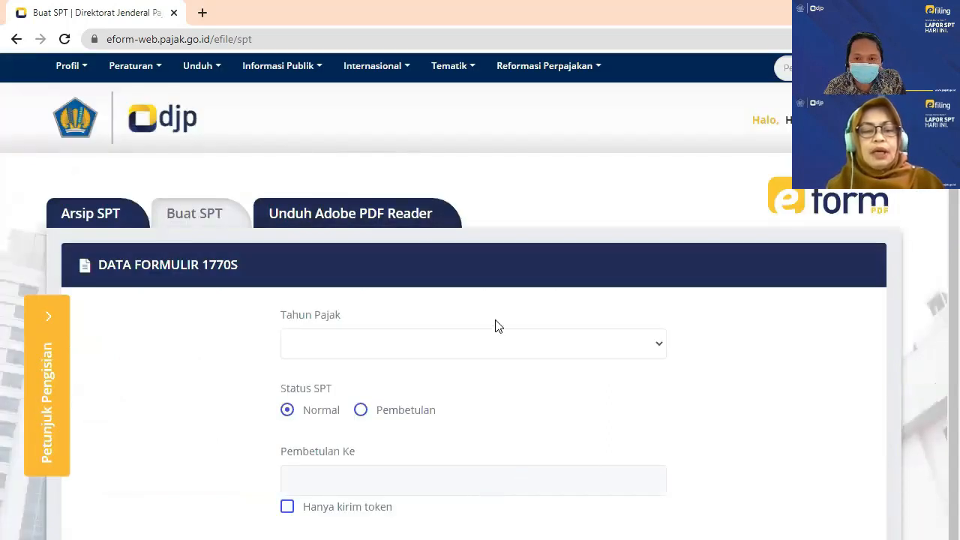
scroll(646, 356, "down", 1)
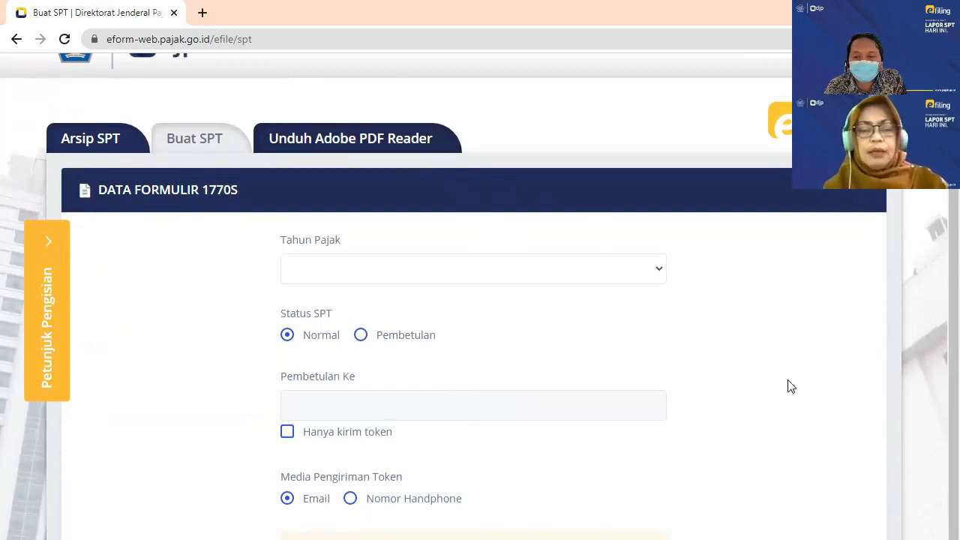
scroll(758, 392, "up", 1)
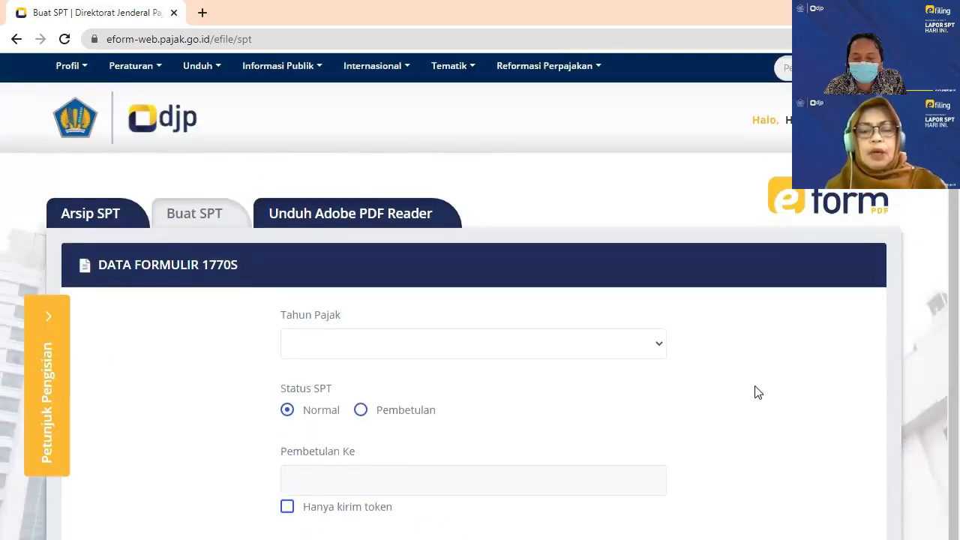
scroll(758, 392, "down", 1)
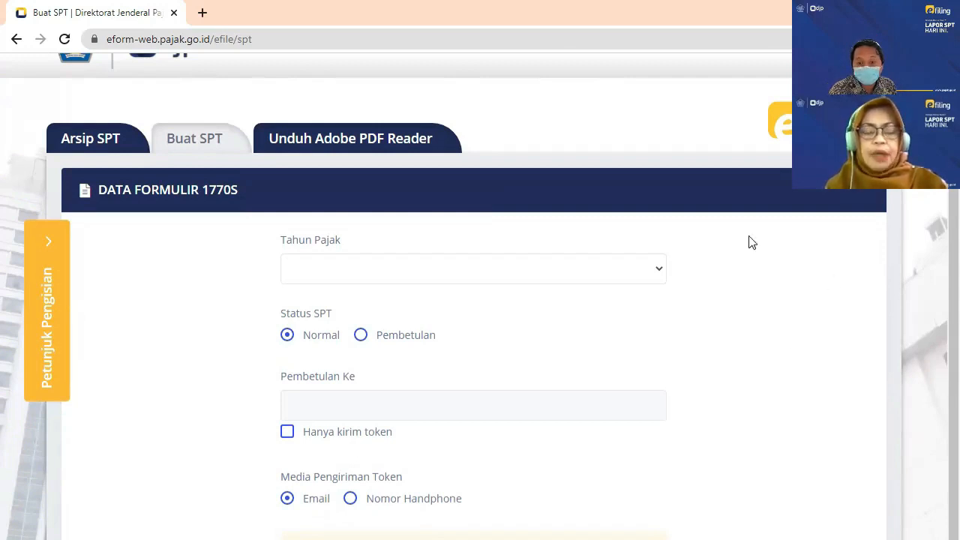
left_click(438, 152)
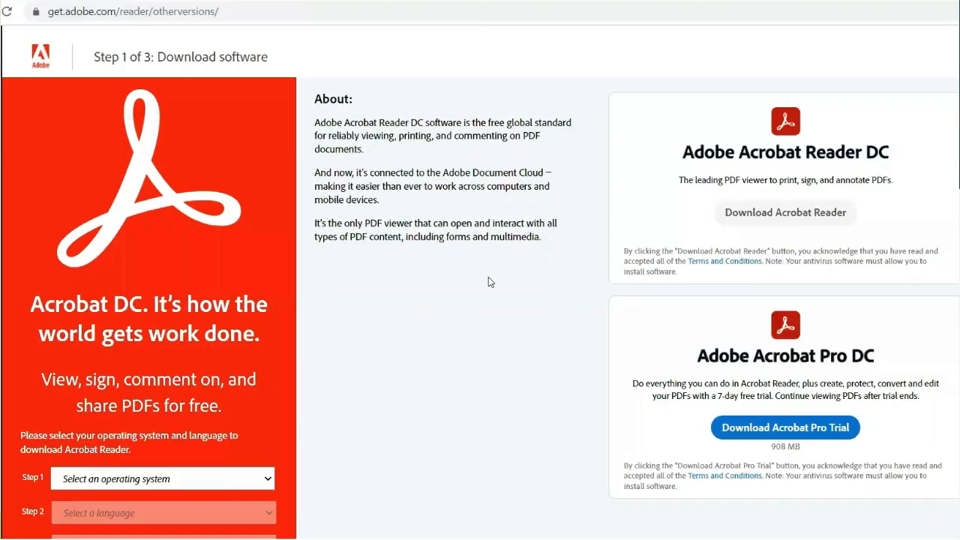
Open the operating system list on the Acrobat Reader download page, then dismiss it unchosen.
scroll(508, 230, "down", 1)
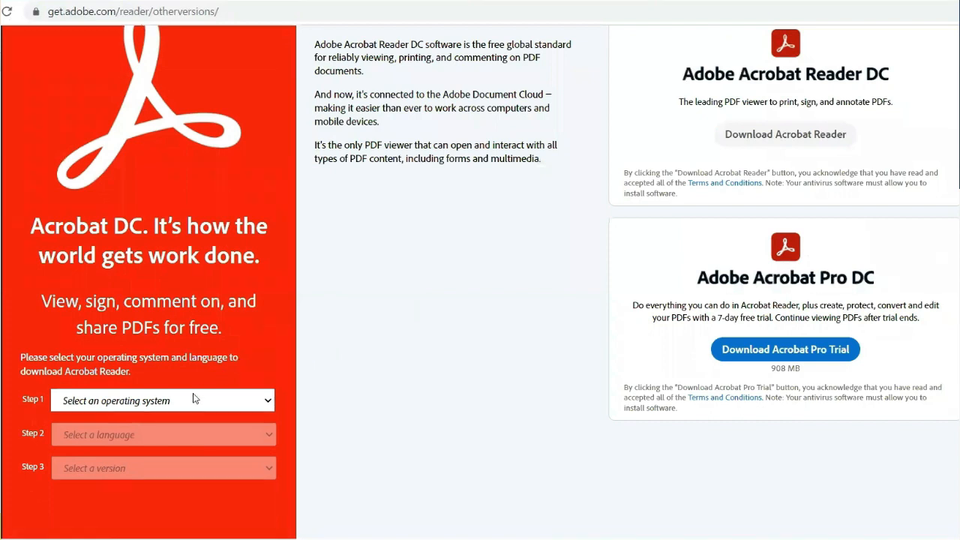
left_click(193, 399)
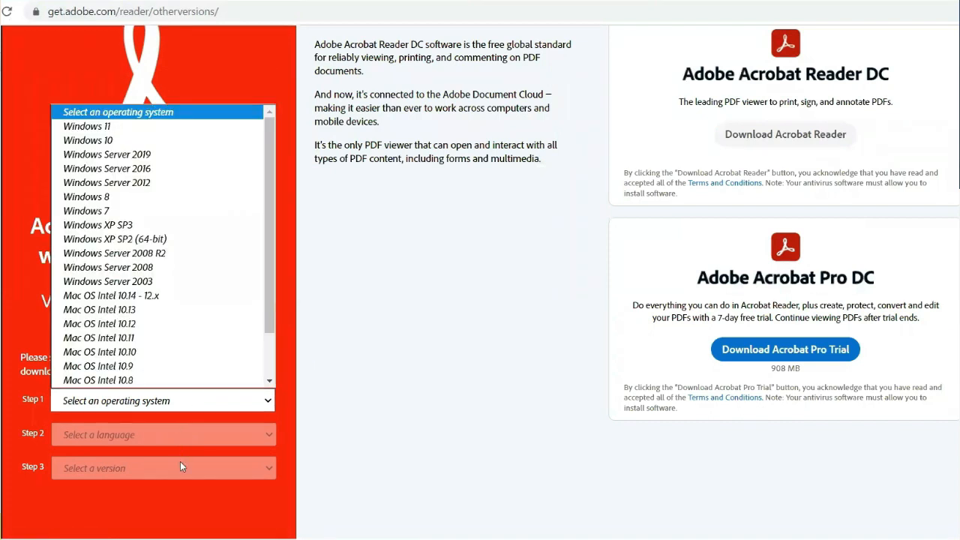
left_click_drag(959, 233, 959, 211)
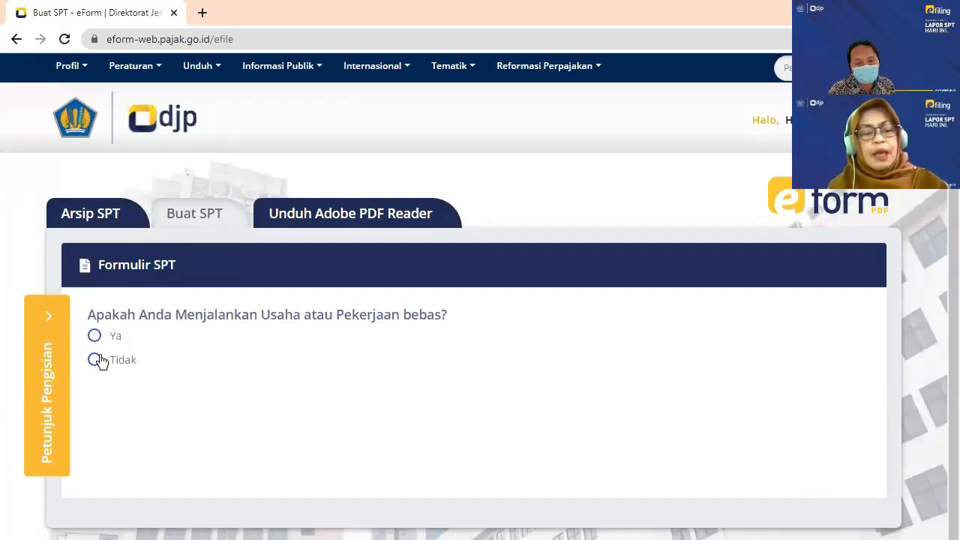
Re-answer Tidak to all three questions and bring up the 1770S form's Tahun Pajak year list.
left_click_drag(95, 360, 220, 378)
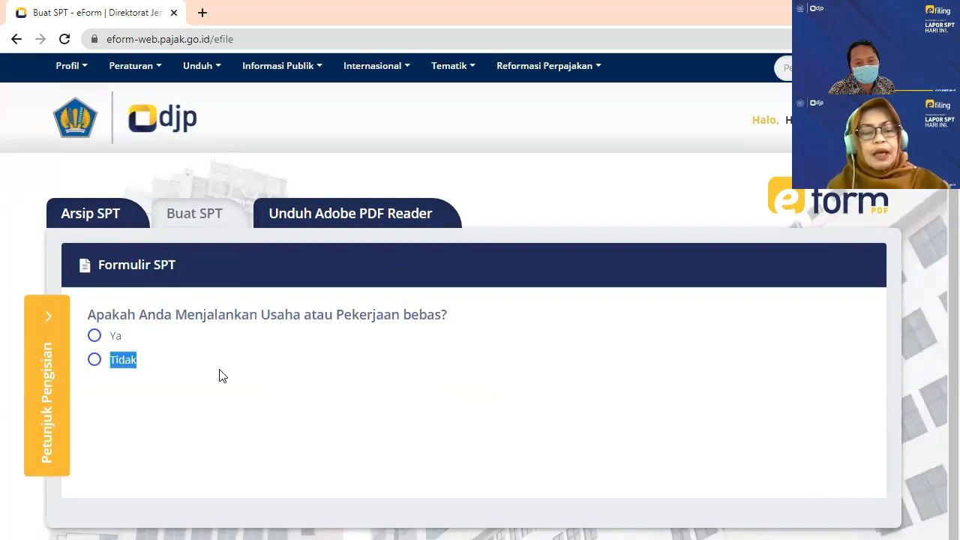
left_click(95, 360)
scroll(95, 375, "down", 1)
left_click(95, 399)
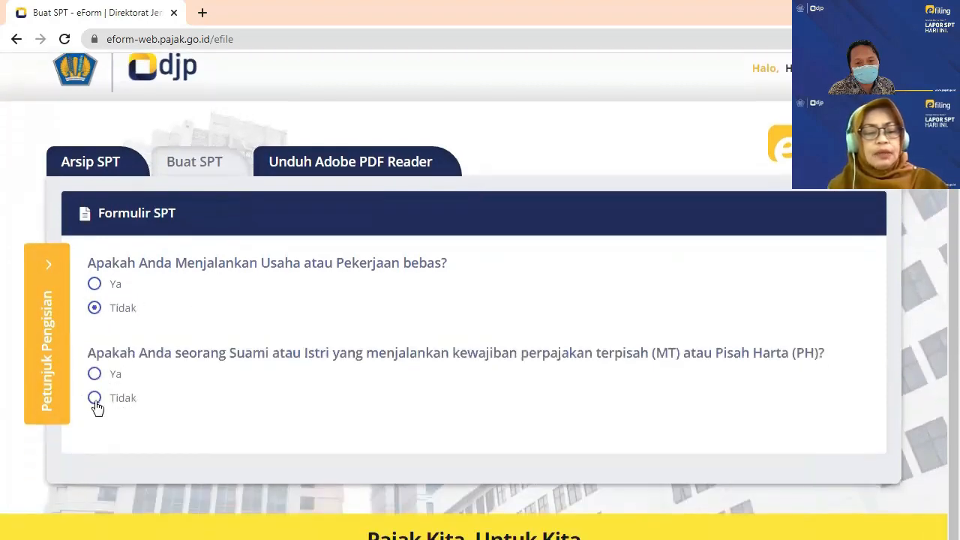
scroll(120, 420, "down", 1)
left_click(95, 413)
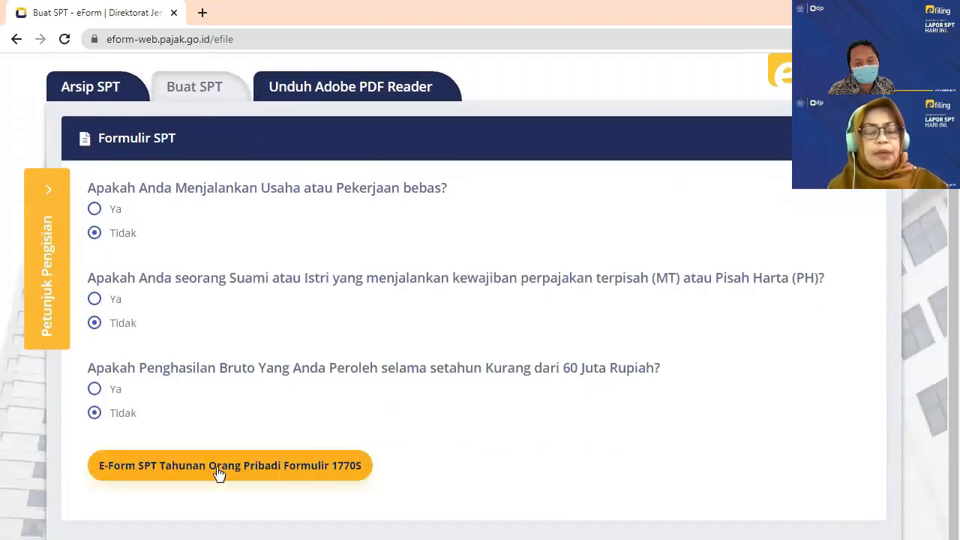
left_click(221, 469)
scroll(480, 365, "down", 1)
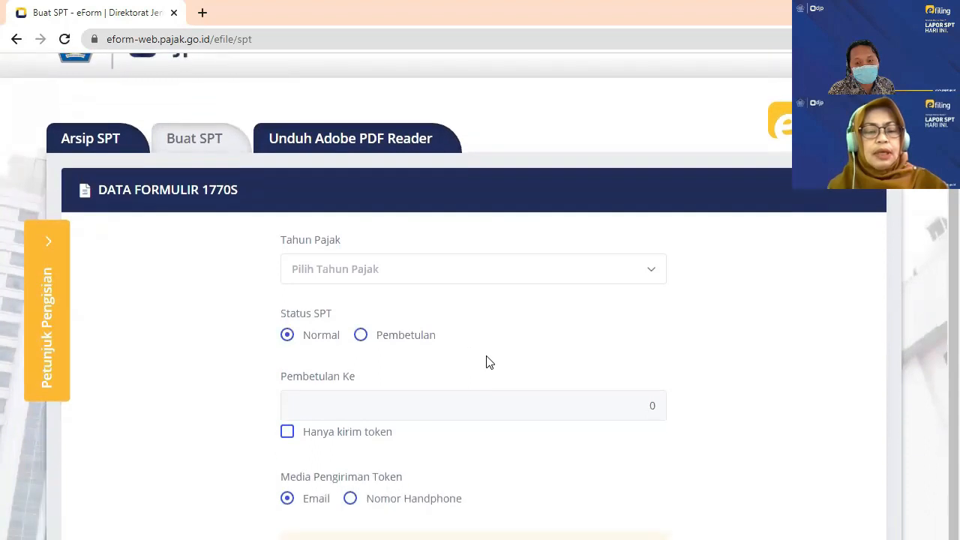
left_click(630, 284)
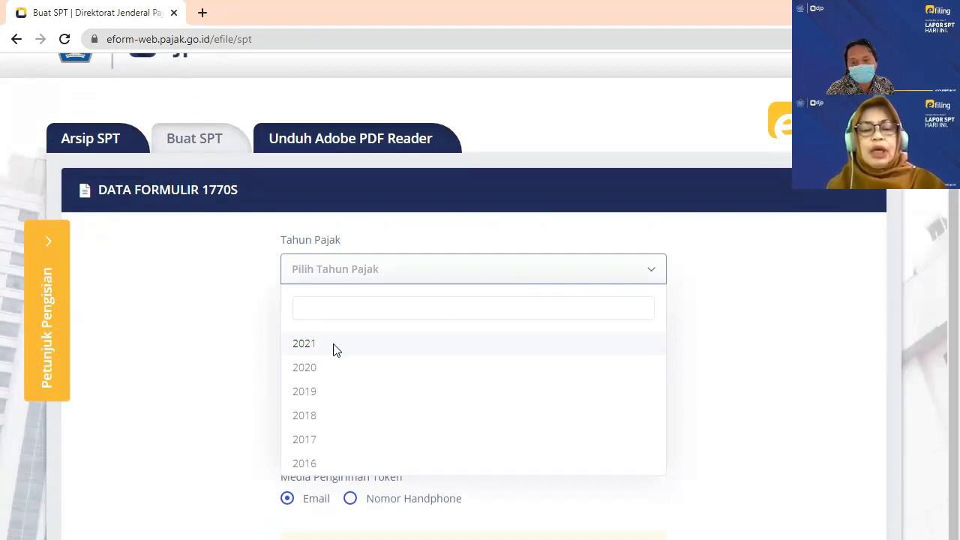
Request the 1770S e-Form for tax year 2021 with Normal status via Kirim Permintaan.
left_click(336, 351)
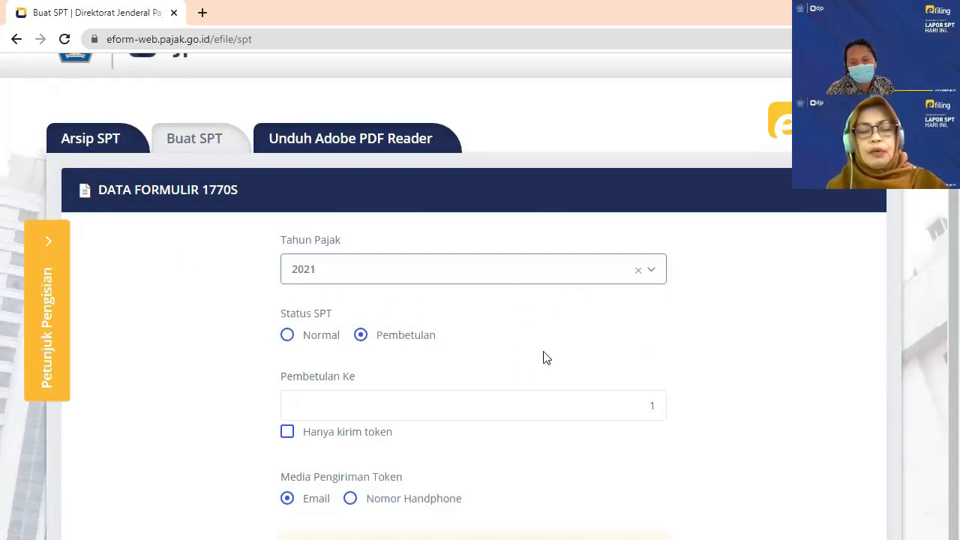
left_click(288, 338)
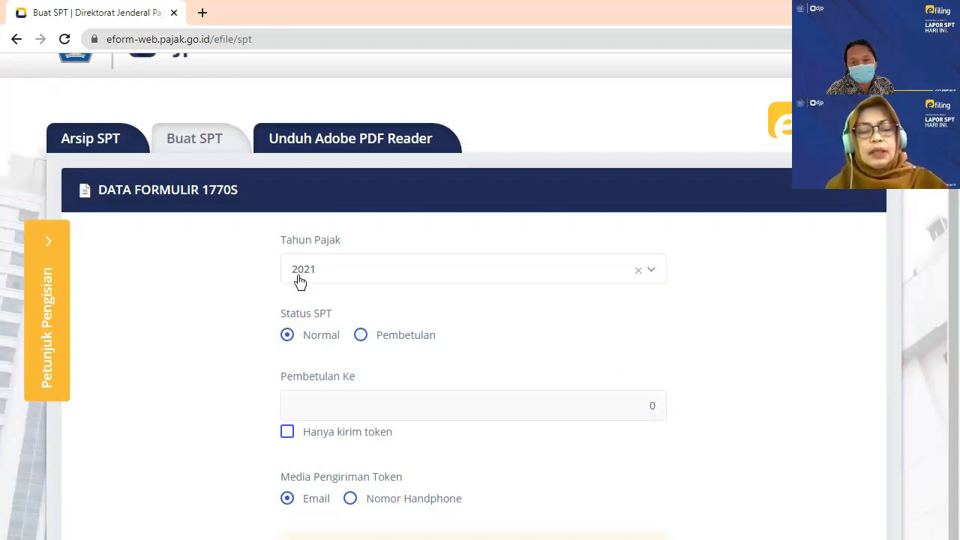
scroll(540, 379, "down", 1)
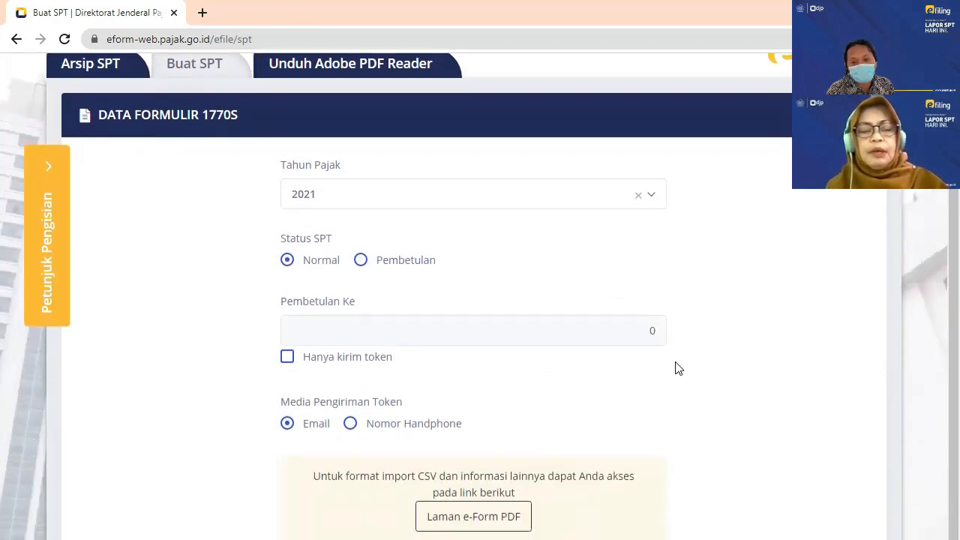
scroll(679, 367, "up", 1)
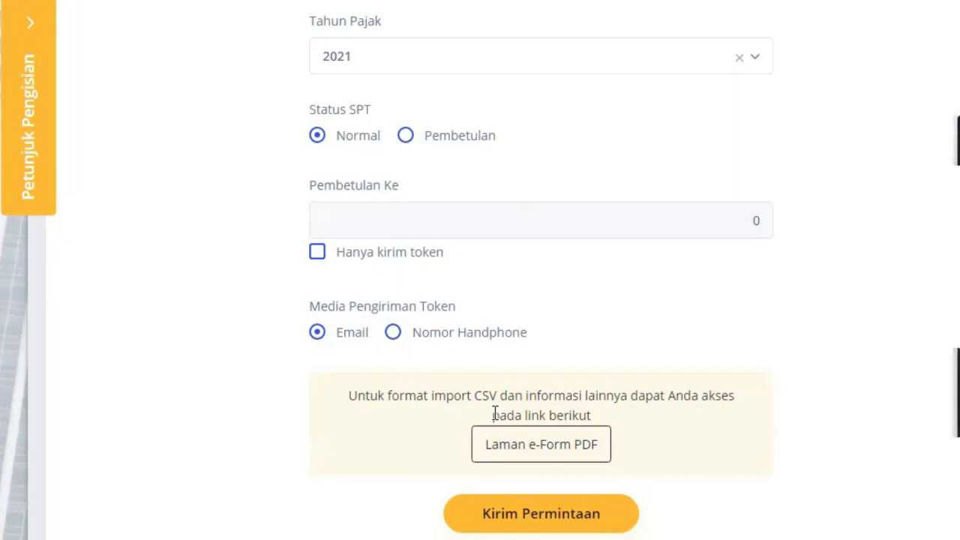
left_click(540, 520)
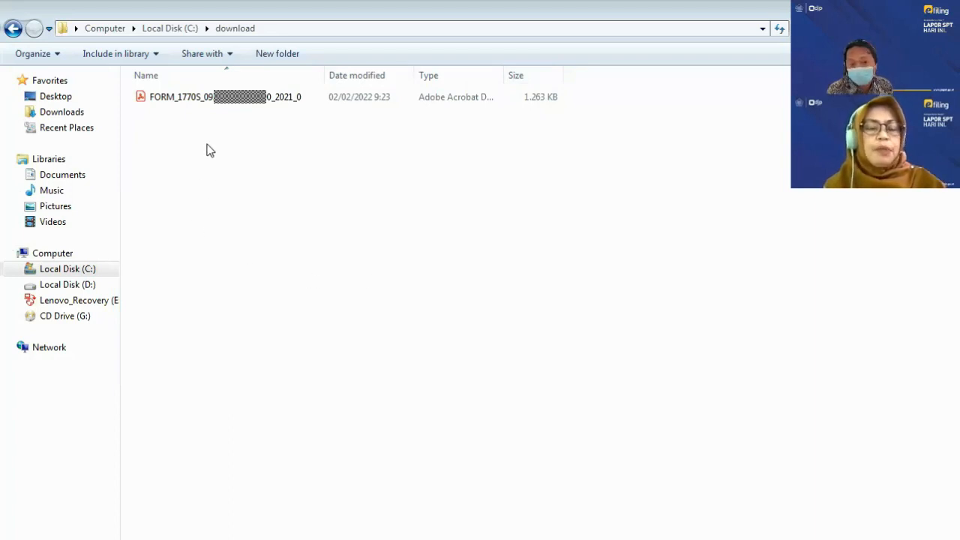
Show the Open with program list for the FORM_1770S PDF in C:\download.
left_click(208, 102)
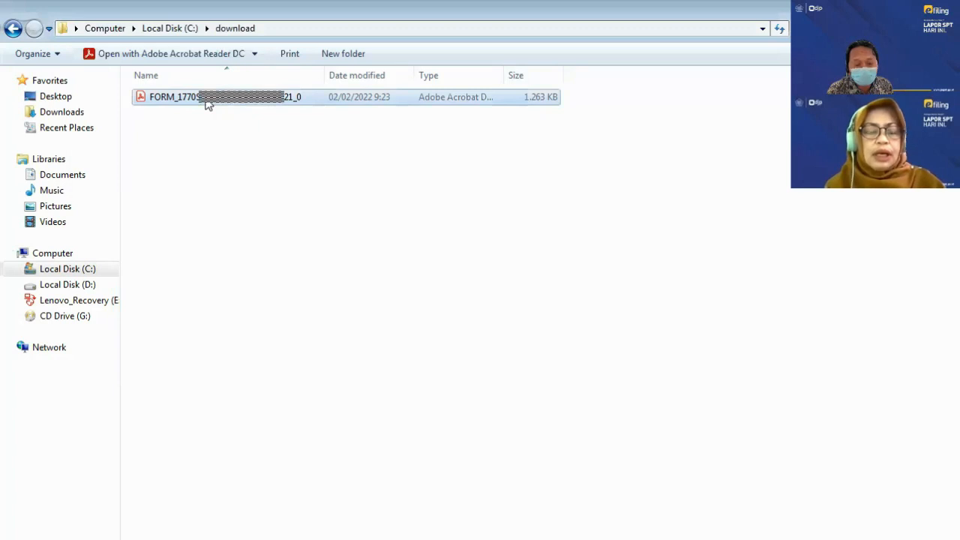
right_click(208, 102)
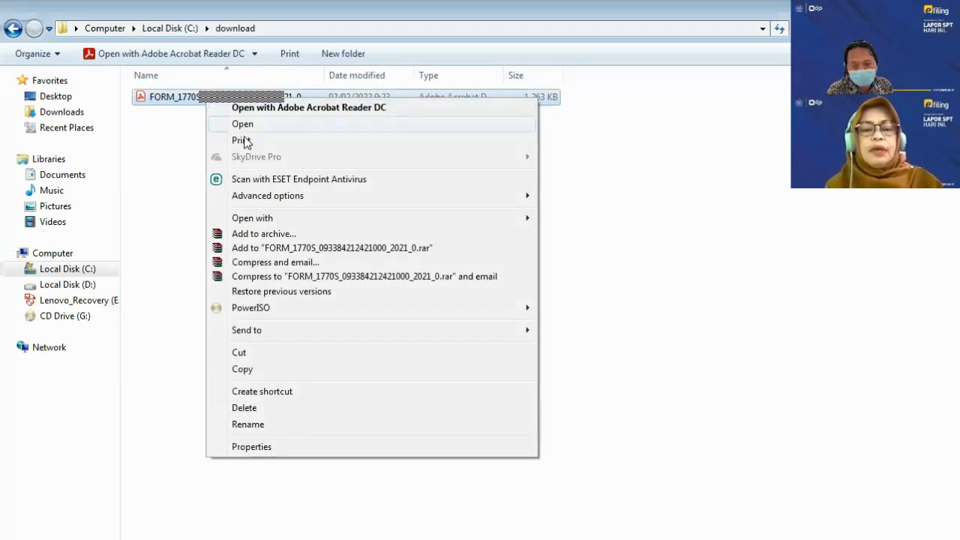
mouse_move(296, 215)
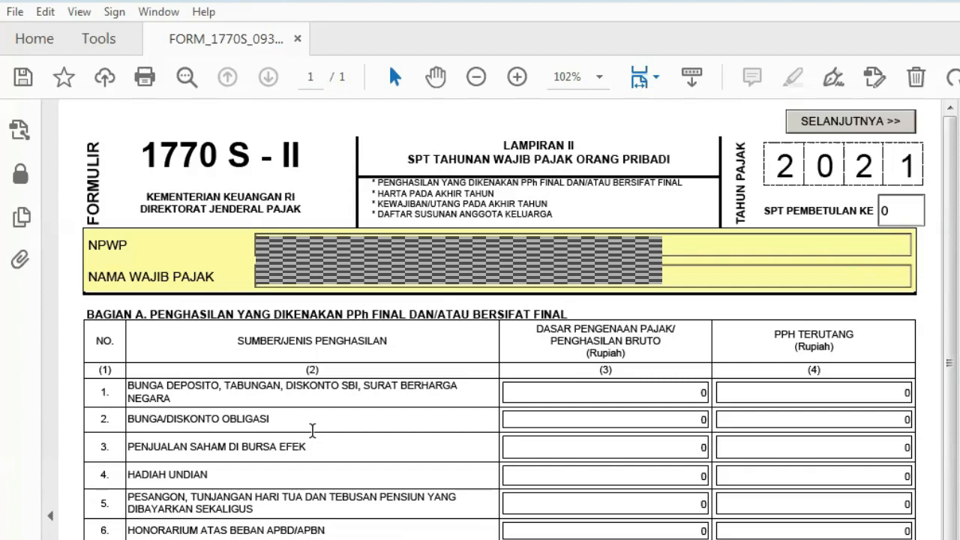
Scroll the 1770S form down to the Bagian A final-income table.
left_click_drag(951, 253, 951, 373)
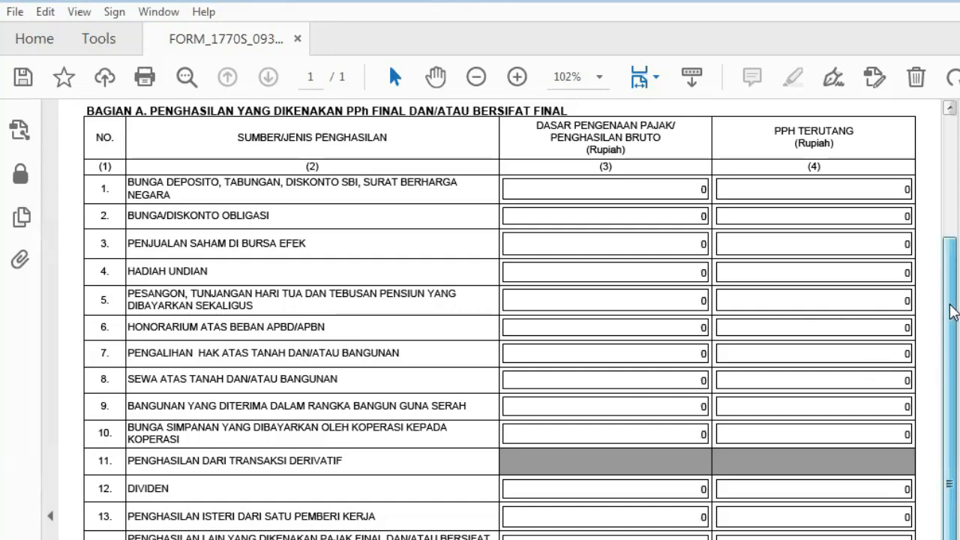
Add a new Bagian B asset row with code 014 - Deposito named DEPOSITO.
left_click_drag(953, 311, 950, 525)
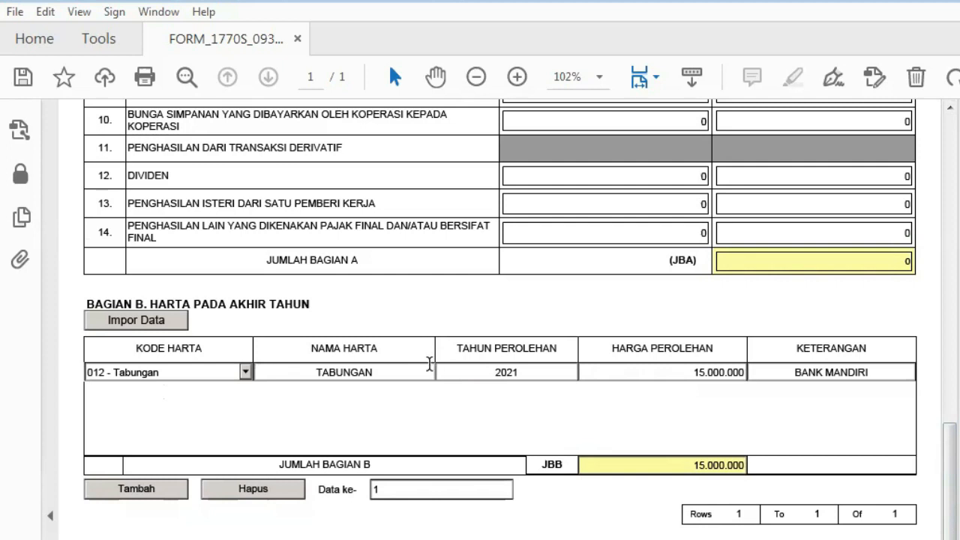
left_click(154, 494)
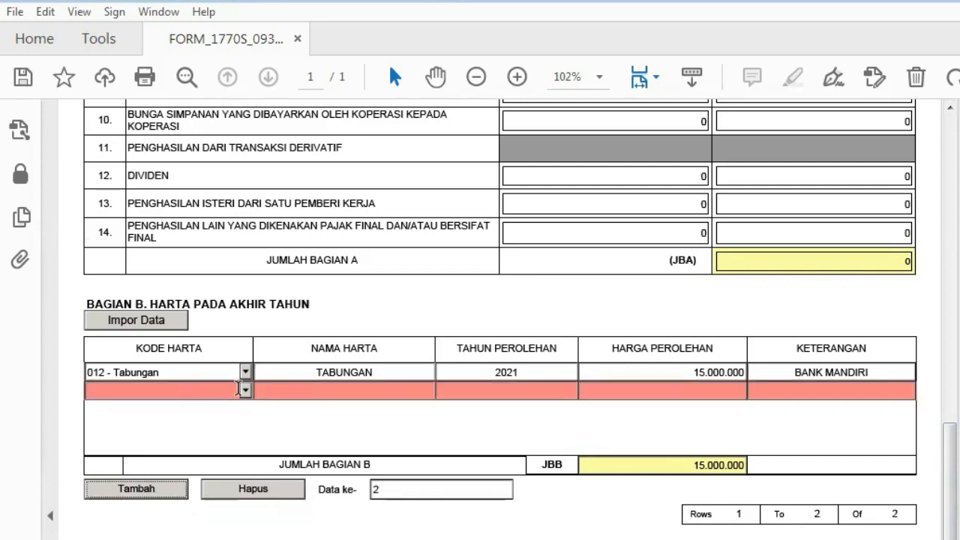
left_click(245, 391)
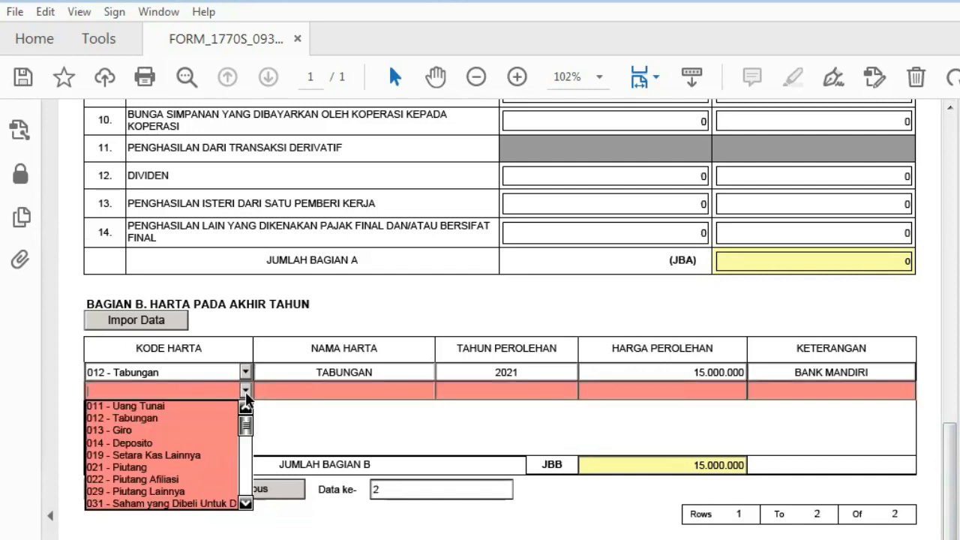
left_click(203, 443)
left_click(288, 388)
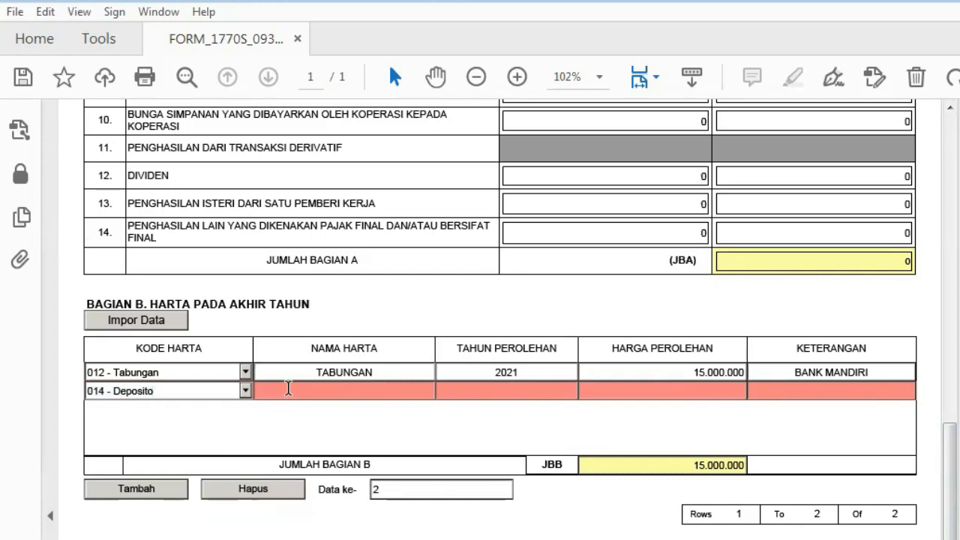
type("DEPOSITO")
Fill the Deposito row with year 2021, price 100.000.000 and note BCA.
left_click(523, 394)
type("2021")
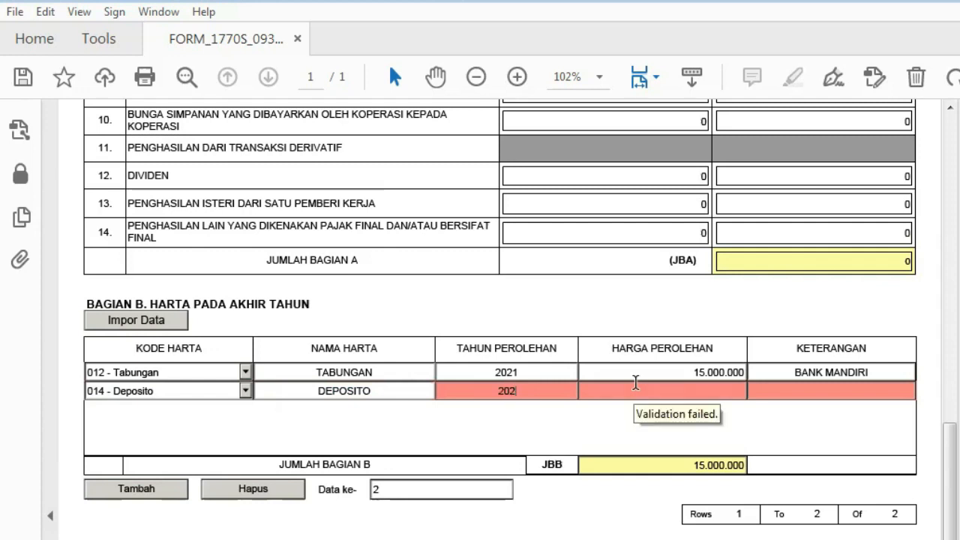
left_click(703, 392)
type("1.000.000.")
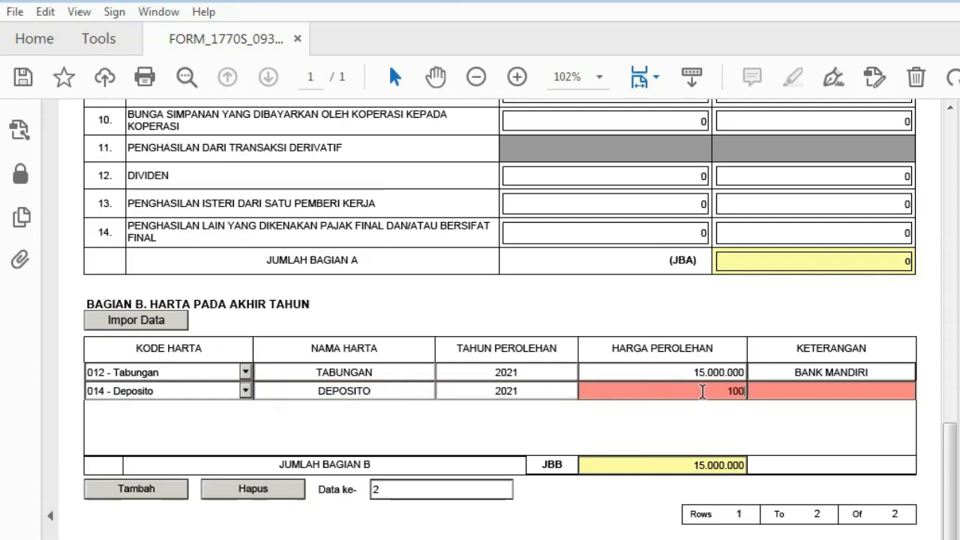
type("000")
left_click(812, 393)
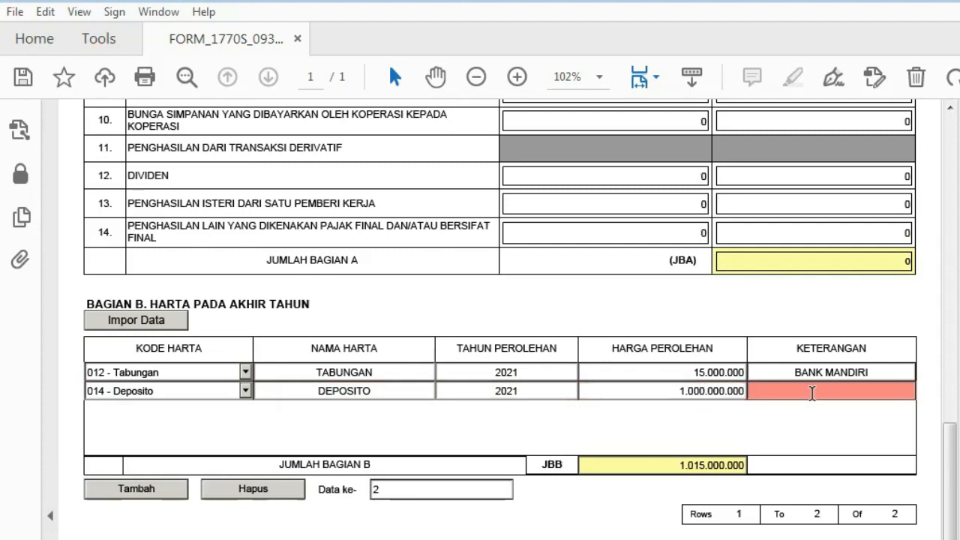
left_click(727, 391)
key("BackSpace")
left_click(785, 394)
type("BCA")
left_click(480, 537)
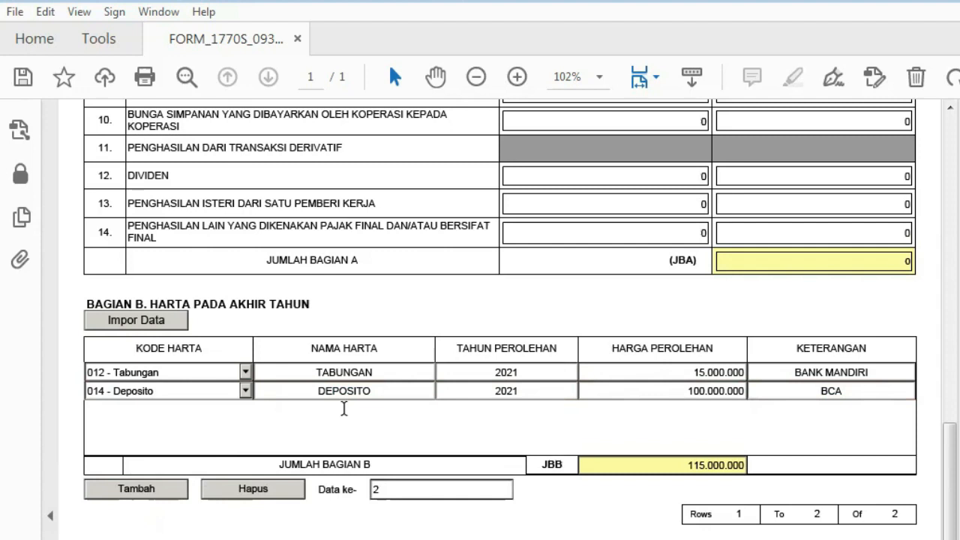
Add a third Bagian B asset row with code 043 - Mobil, named MOBIL.
left_click(150, 491)
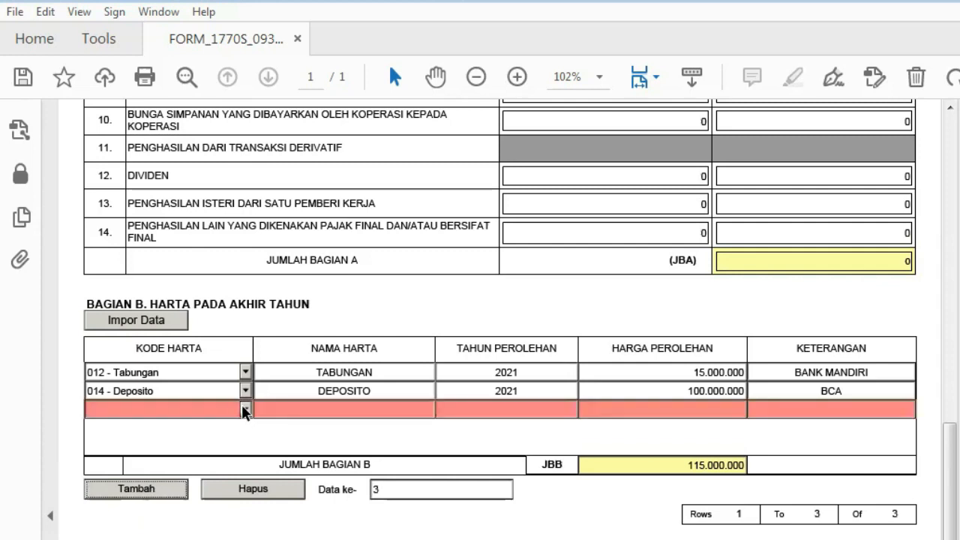
left_click(244, 409)
left_click_drag(243, 451, 244, 472)
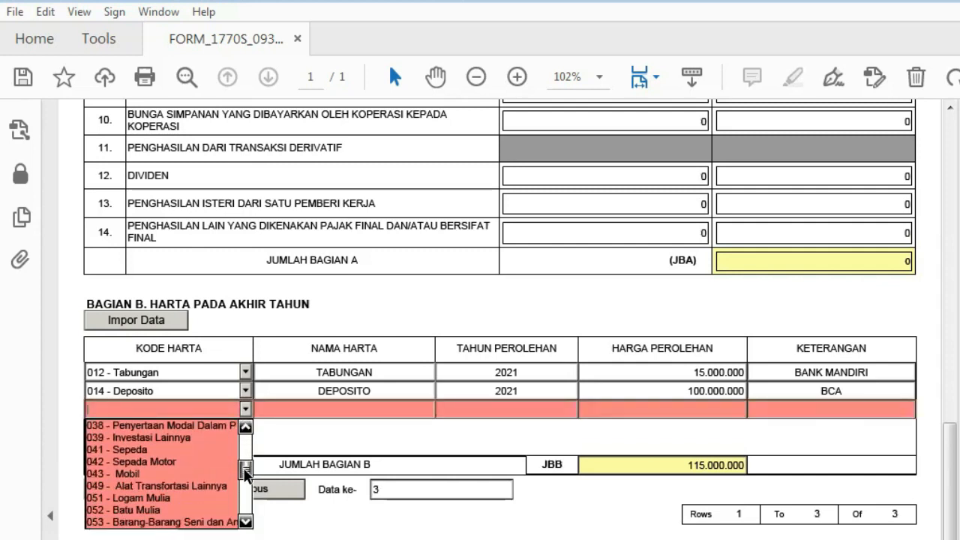
left_click(173, 473)
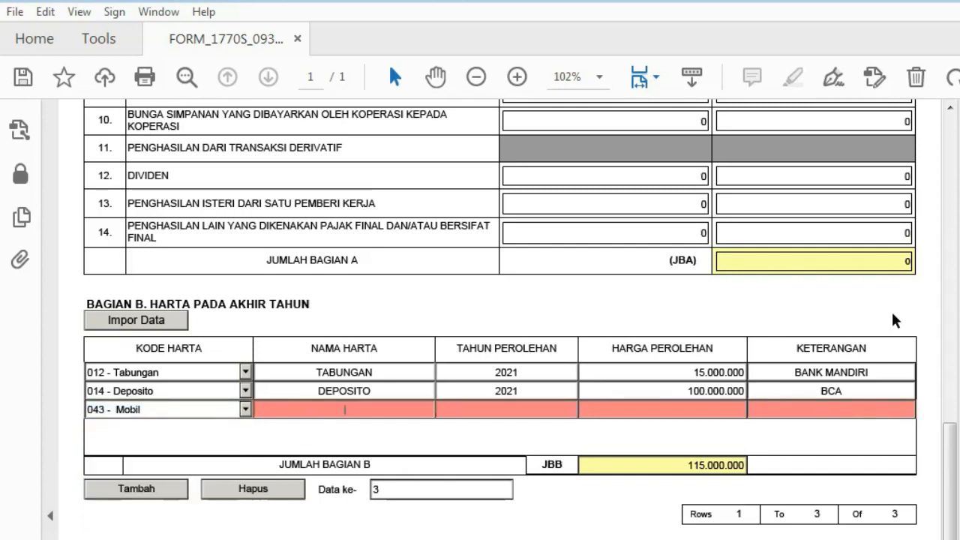
type("MOBIL")
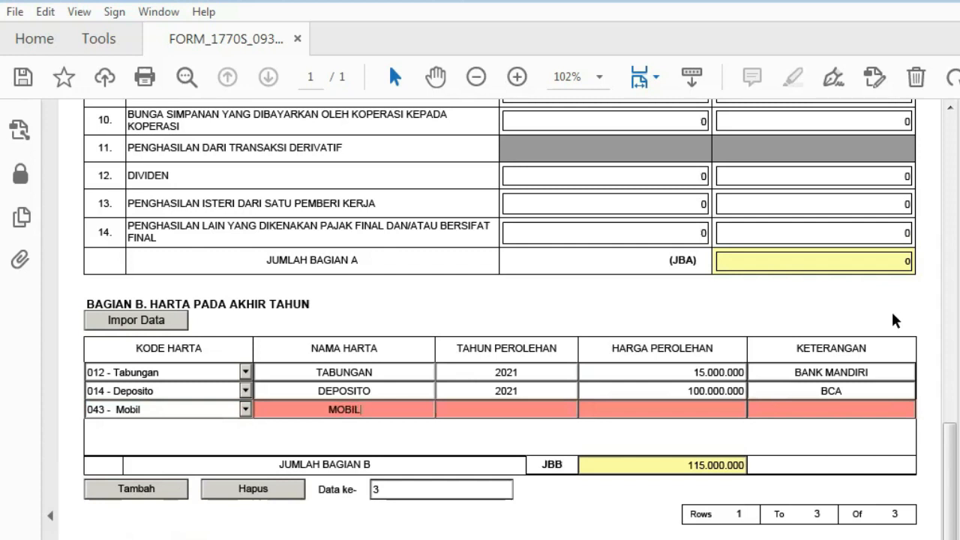
Give the car acquisition year 2019, price 250.000.000 and description D 423 AAA.
left_click(558, 409)
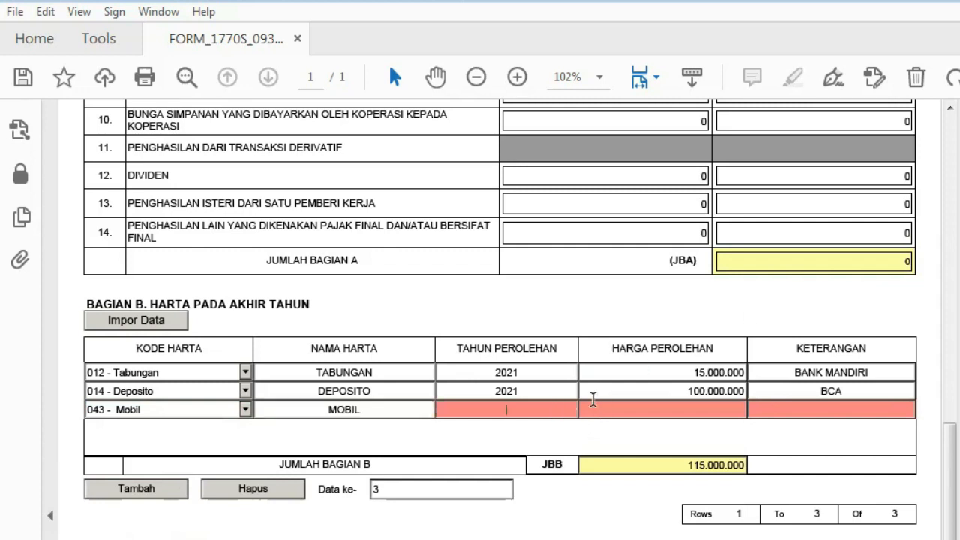
type("201")
key("BackSpace")
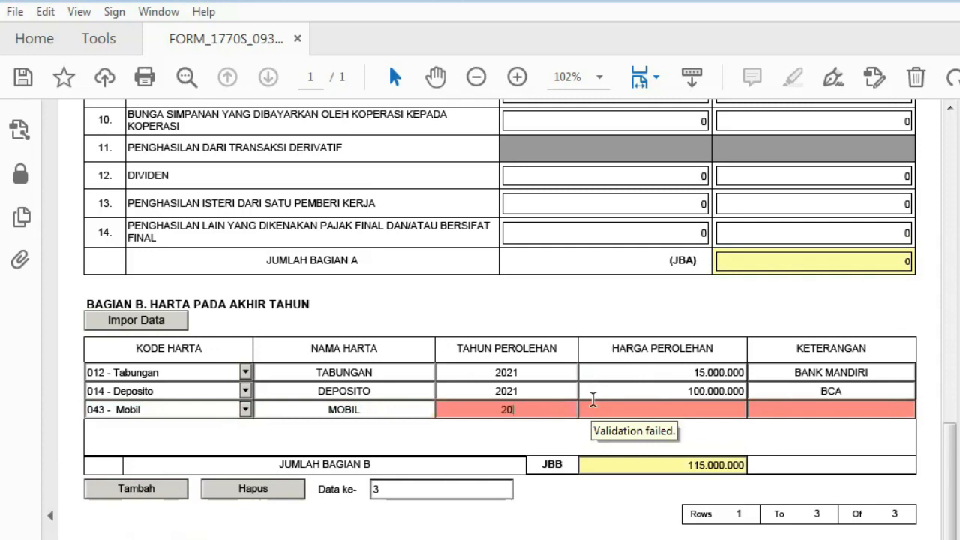
type("19")
key("Tab")
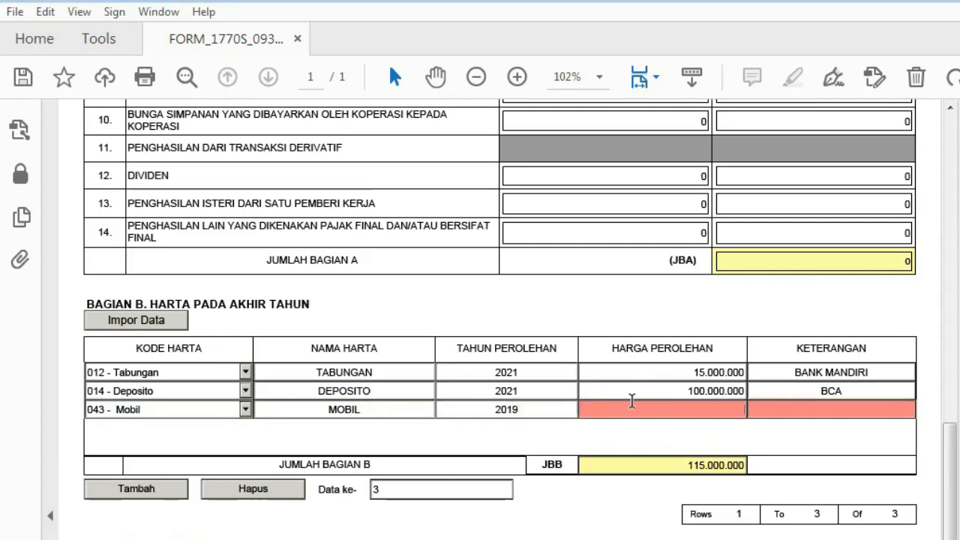
type("250000000")
left_click(781, 409)
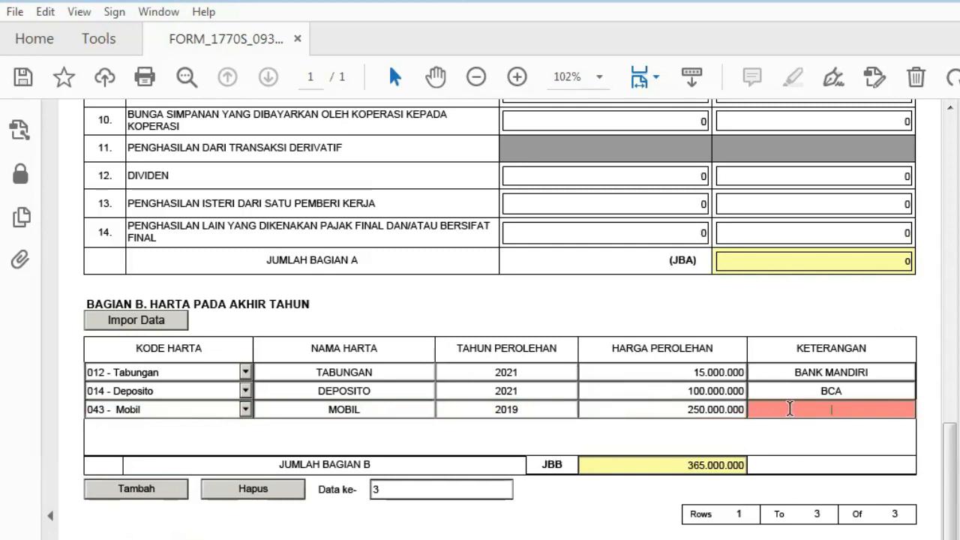
type("D 423")
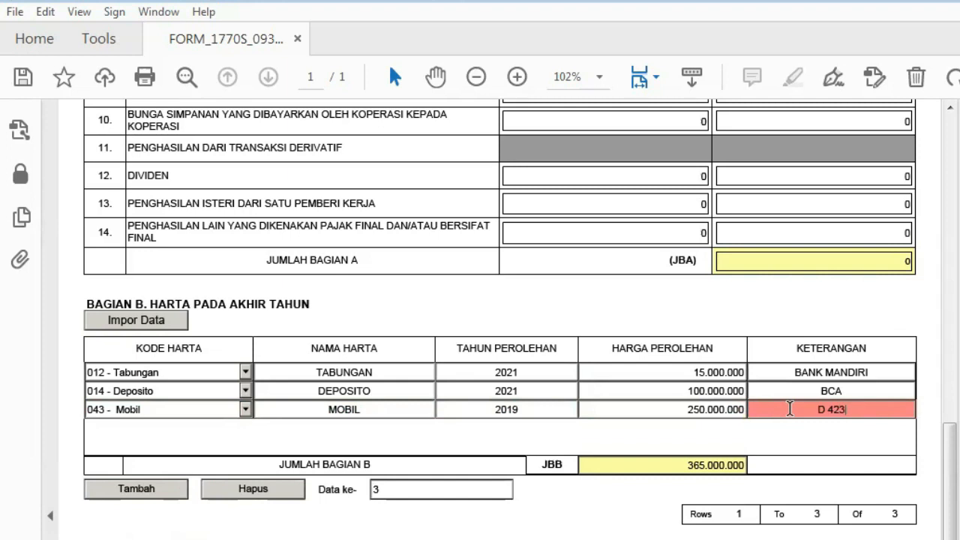
type(" AAA")
left_click(561, 539)
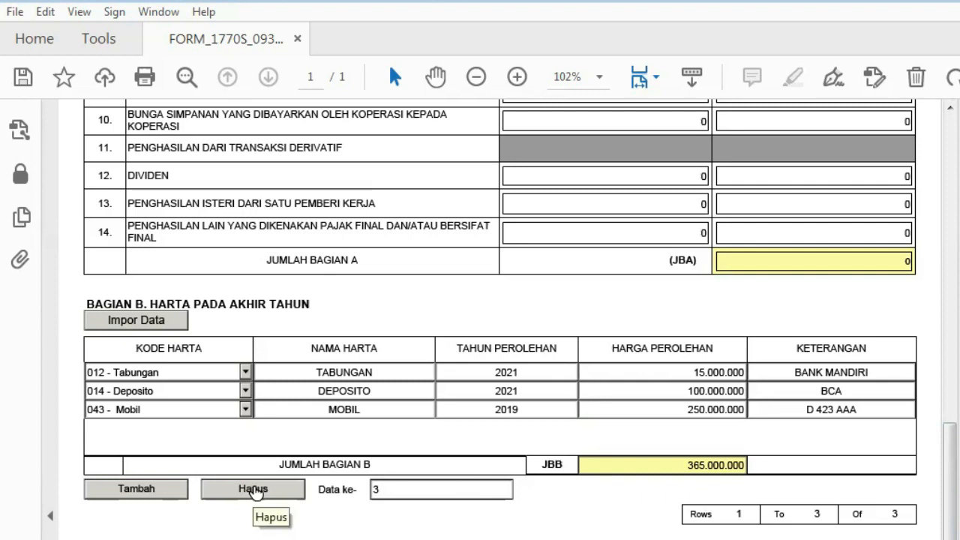
Delete the 043 - Mobil row, leaving savings and deposit with JBB at 115.000.000.
left_click(253, 489)
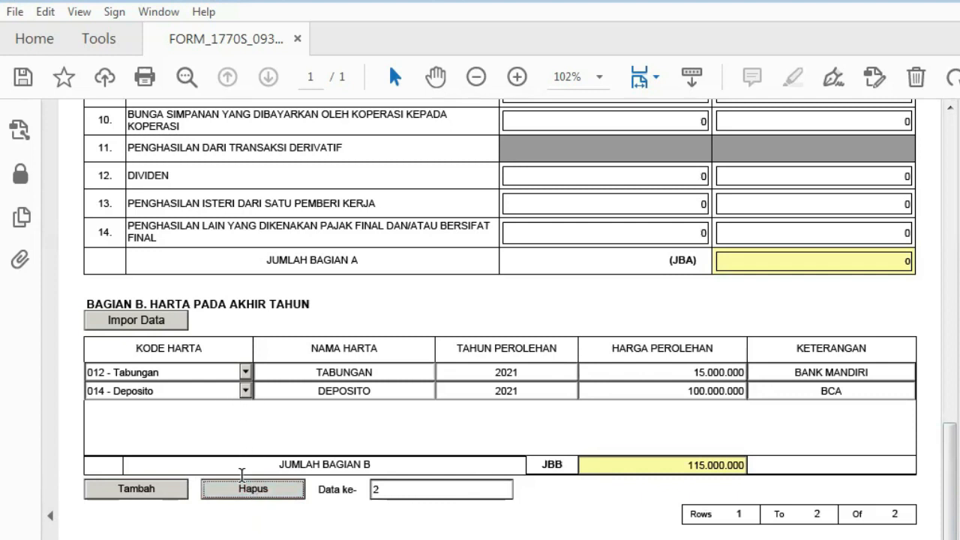
left_click(279, 369)
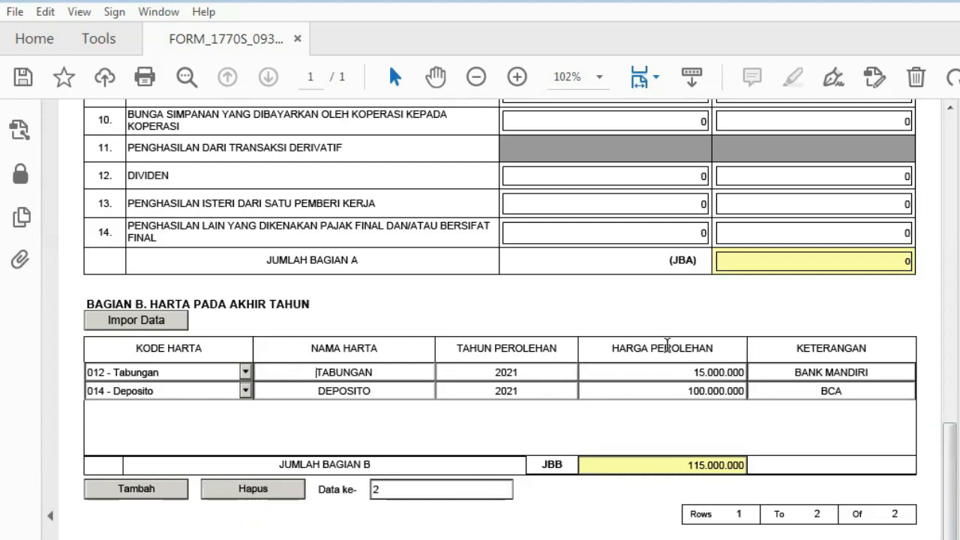
left_click_drag(894, 369, 658, 368)
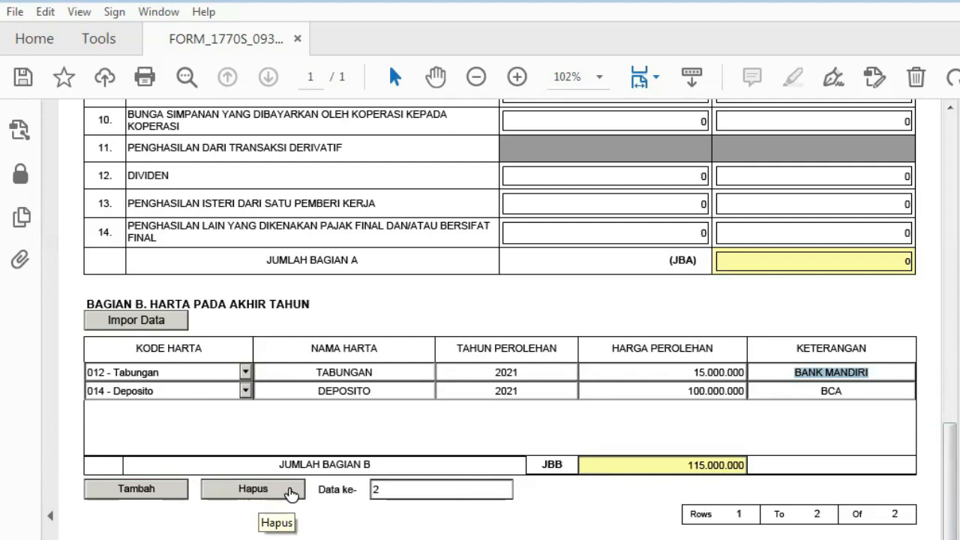
left_click(543, 475)
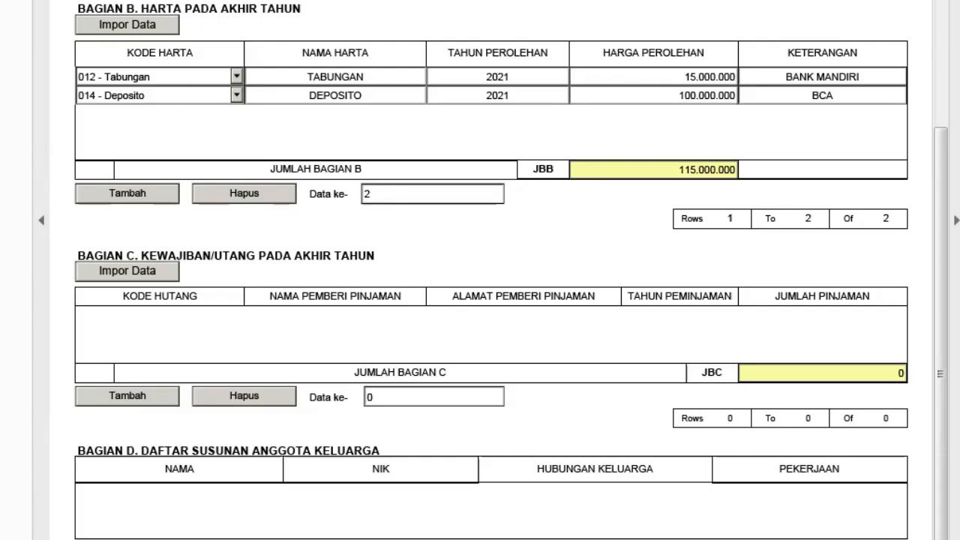
Add a Bagian C debt row coded 102 - Kartu Kredit with lender MANDIRI.
left_click(124, 403)
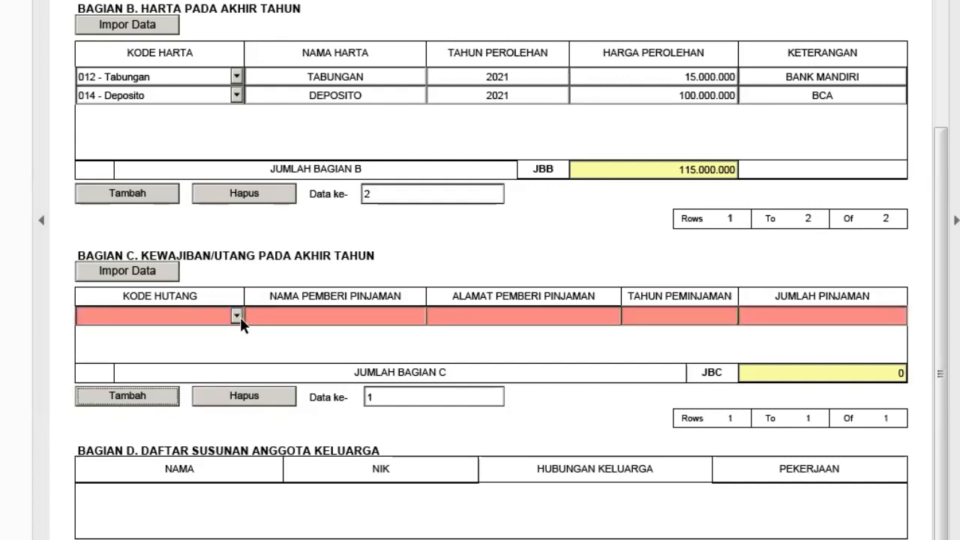
left_click(237, 318)
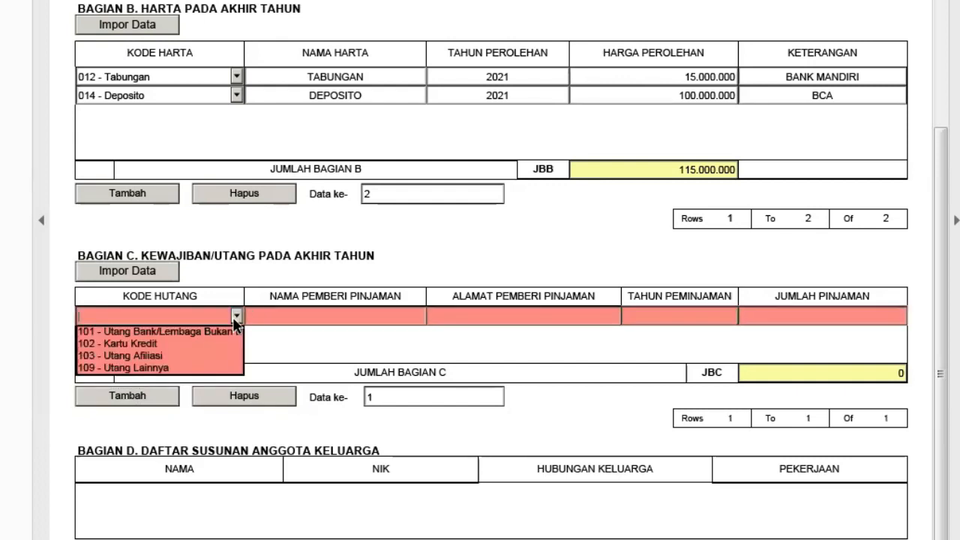
left_click(172, 343)
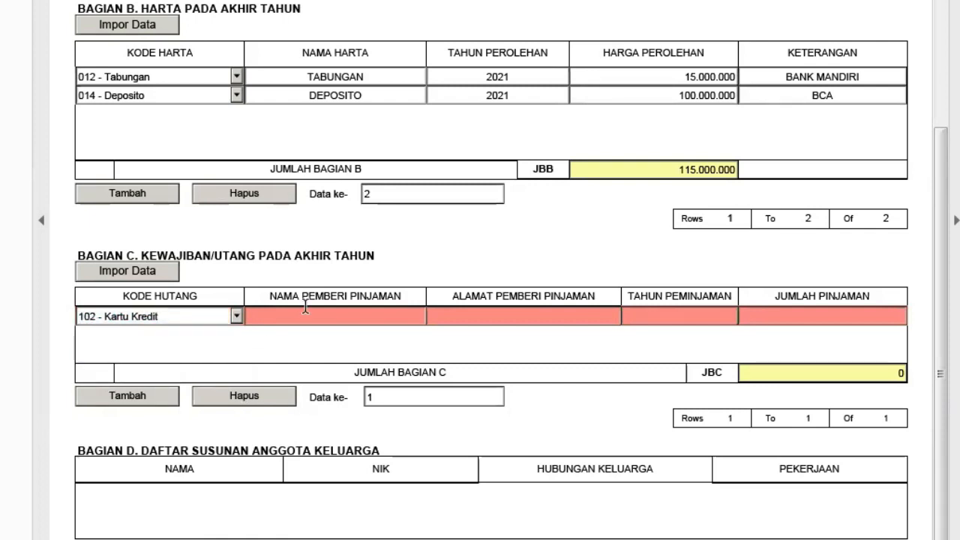
left_click(305, 308)
type("MANDIRI")
Fill the debt's address BANDUNG, year 2021 and amount 5.000.000.
left_click(480, 316)
type("B")
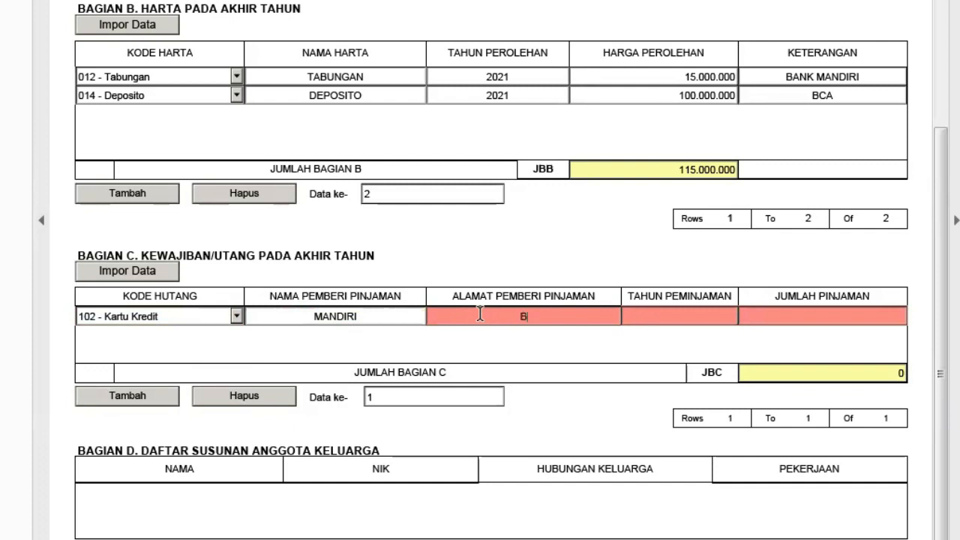
type("ANDUNG")
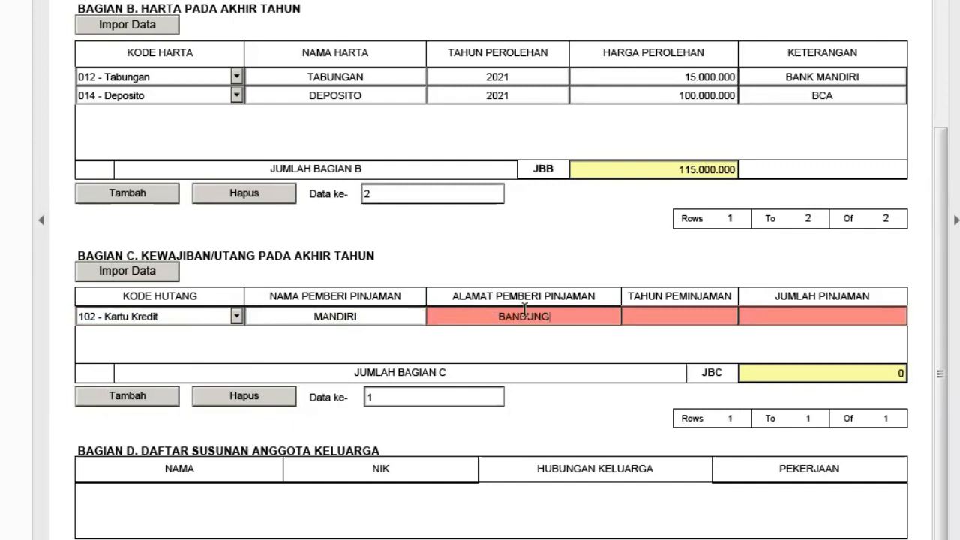
left_click(660, 315)
type("2021")
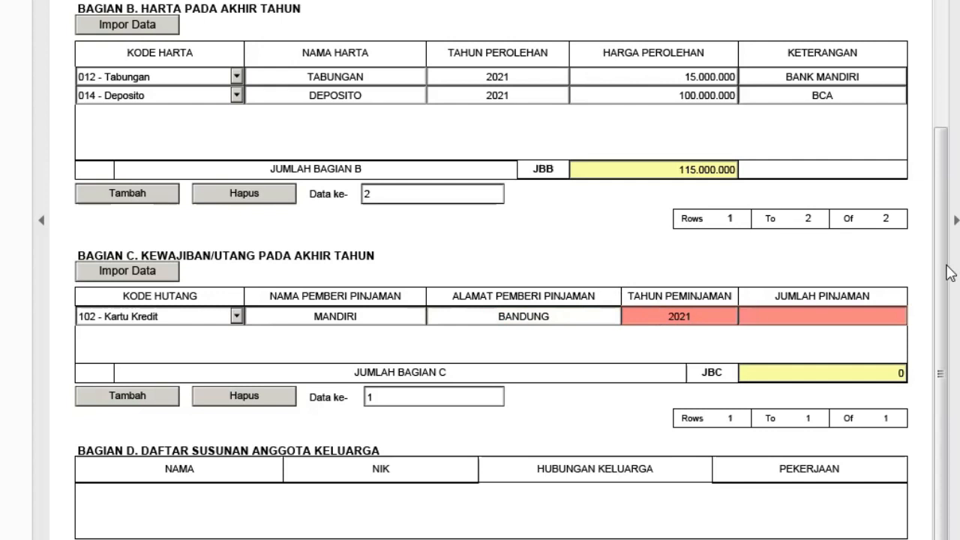
left_click(791, 315)
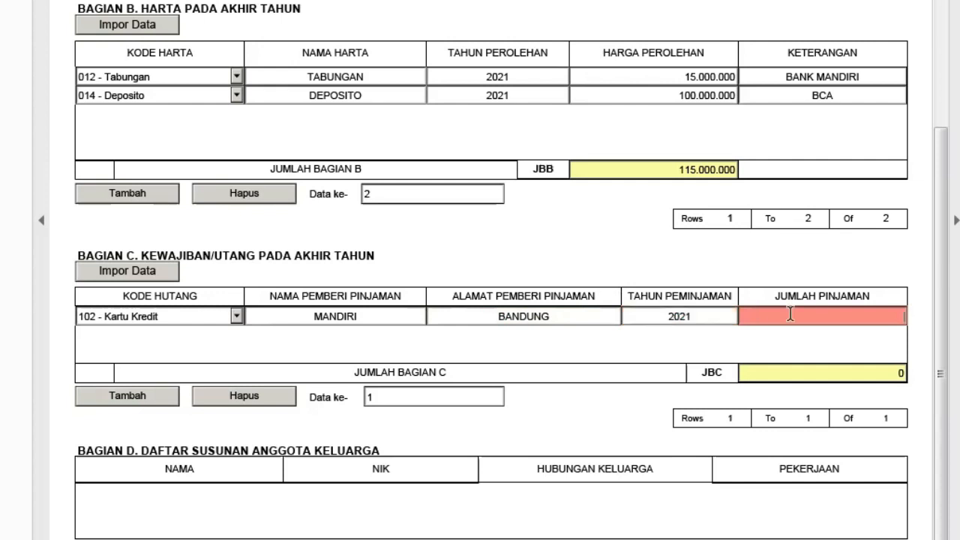
type("5.000.00")
type("000000")
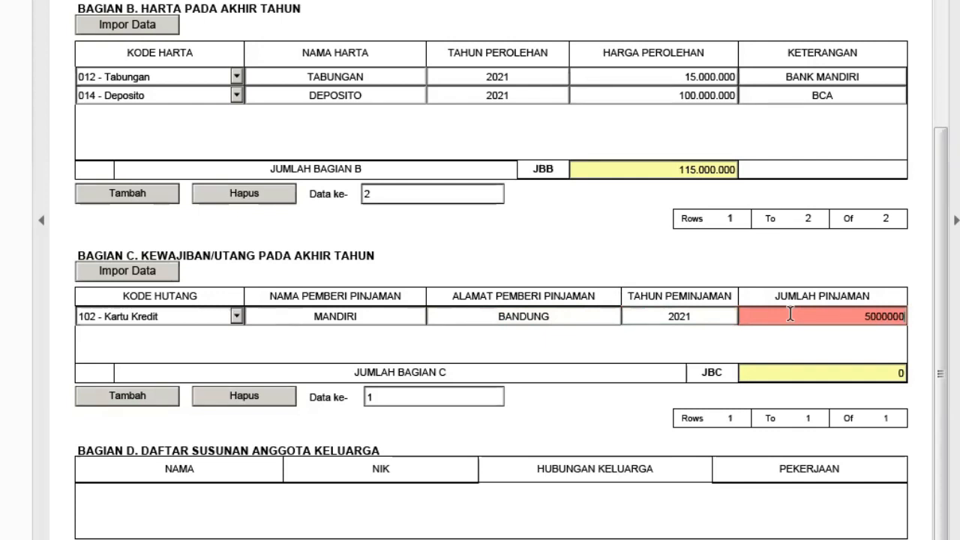
left_click(733, 351)
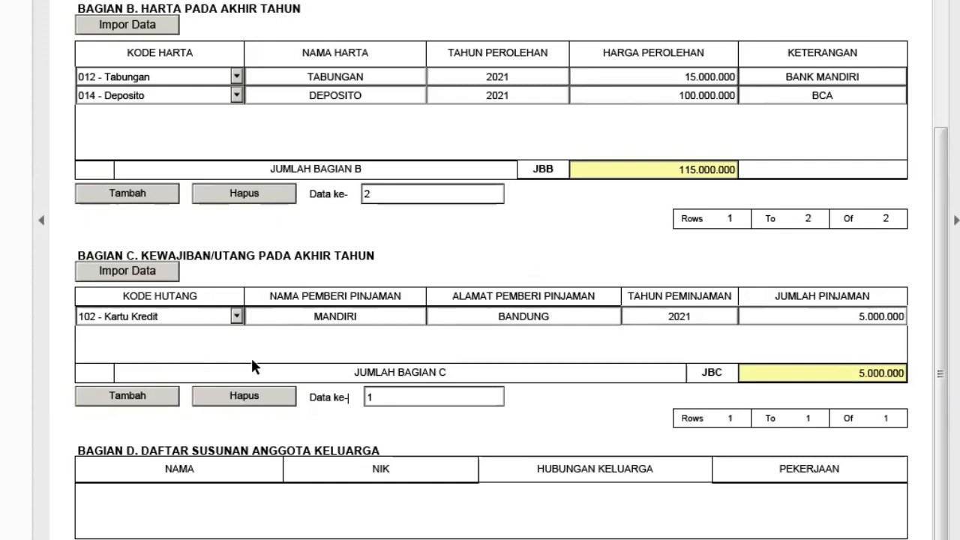
Add a Bagian D family-member row and enter the spouse's name.
scroll(252, 365, "down", 3)
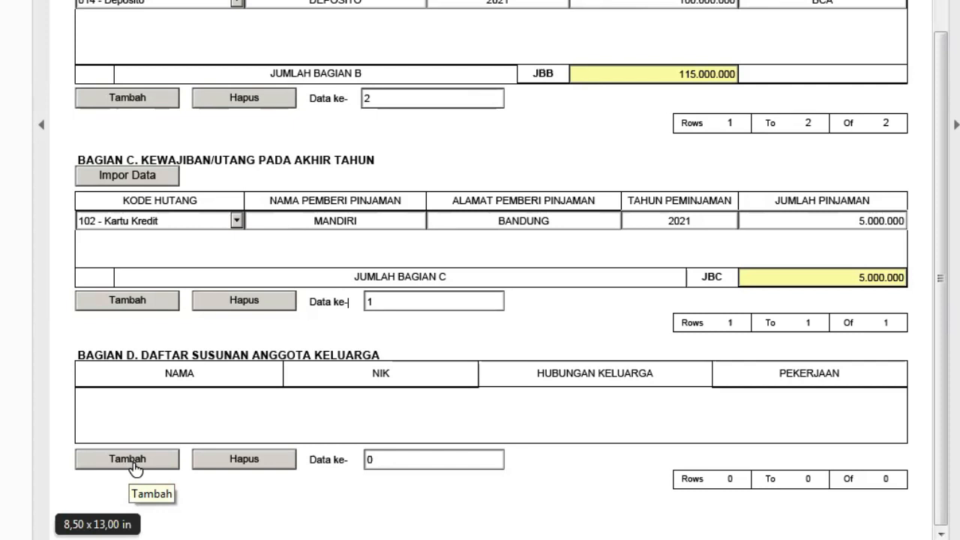
left_click(134, 464)
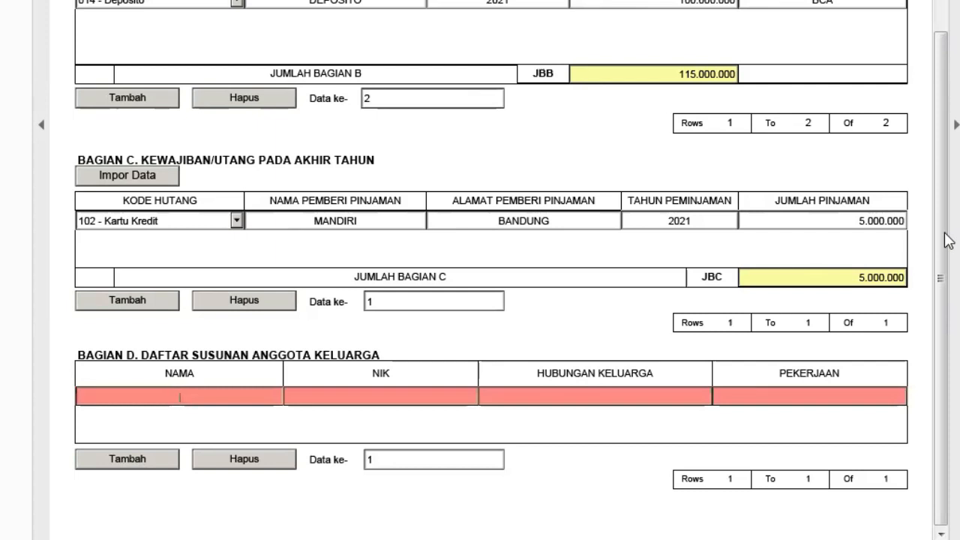
type("BIDADARI")
left_click(727, 349)
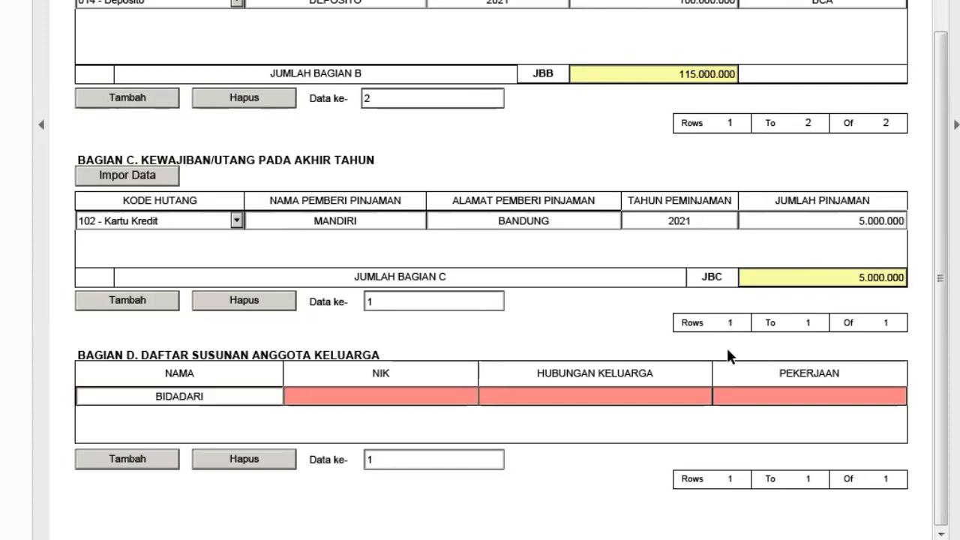
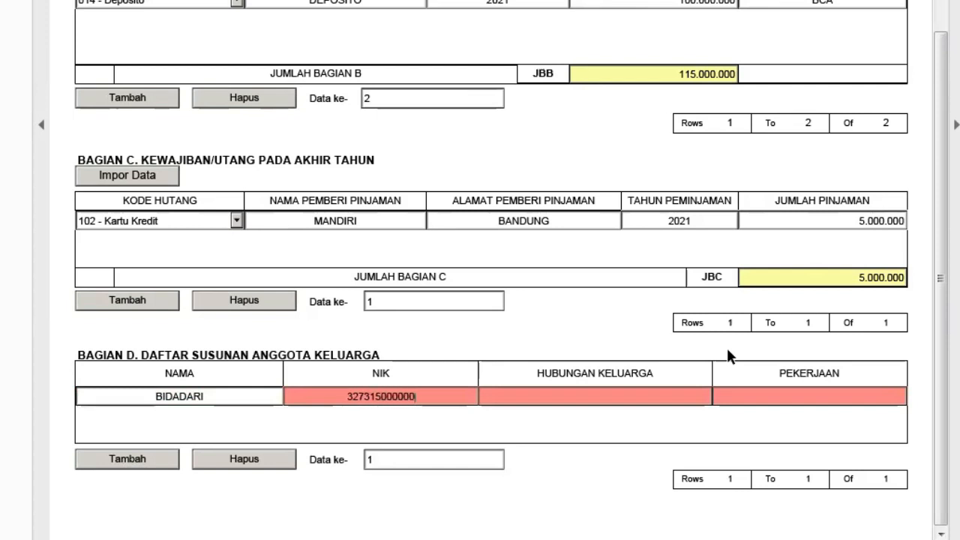
Enter the spouse's NIK, correcting it to the required 16 digits.
key("BackSpace")
key("BackSpace")
key("BackSpace")
key("BackSpace")
key("BackSpace")
key("BackSpace")
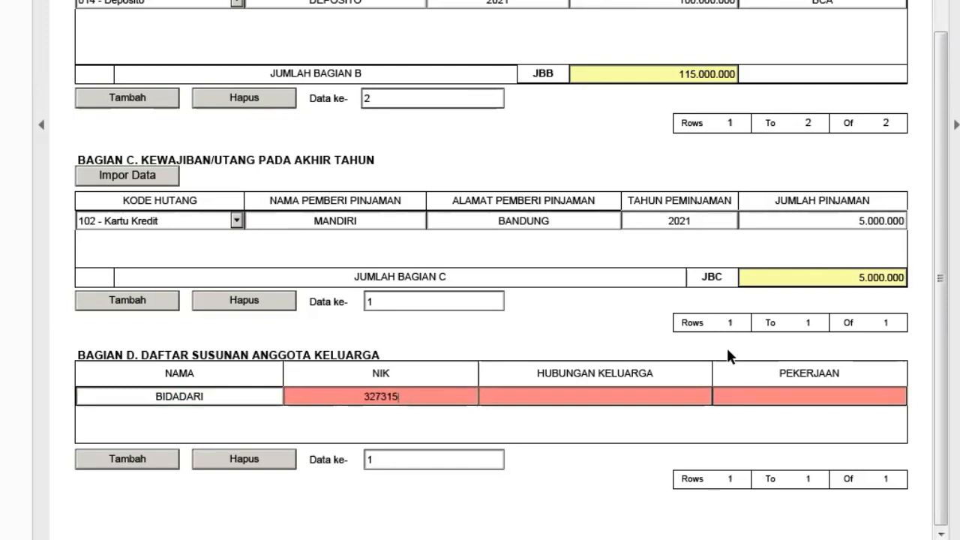
left_click(519, 389)
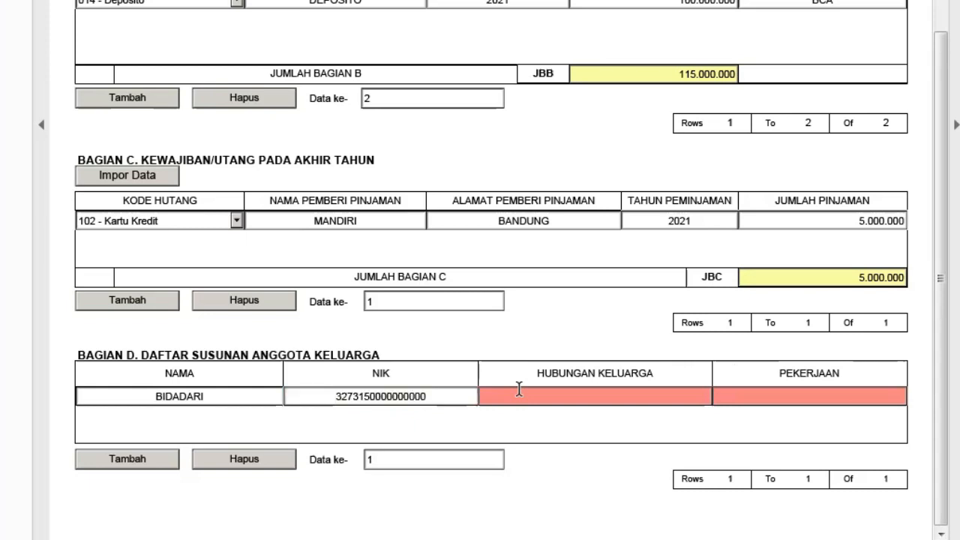
left_click(376, 396)
key("shift+Right")
key("shift+Right")
key("shift+Right")
key("shift+Right")
key("shift+Right")
key("shift+Right")
key("shift+Right")
key("shift+Right")
key("shift+Right")
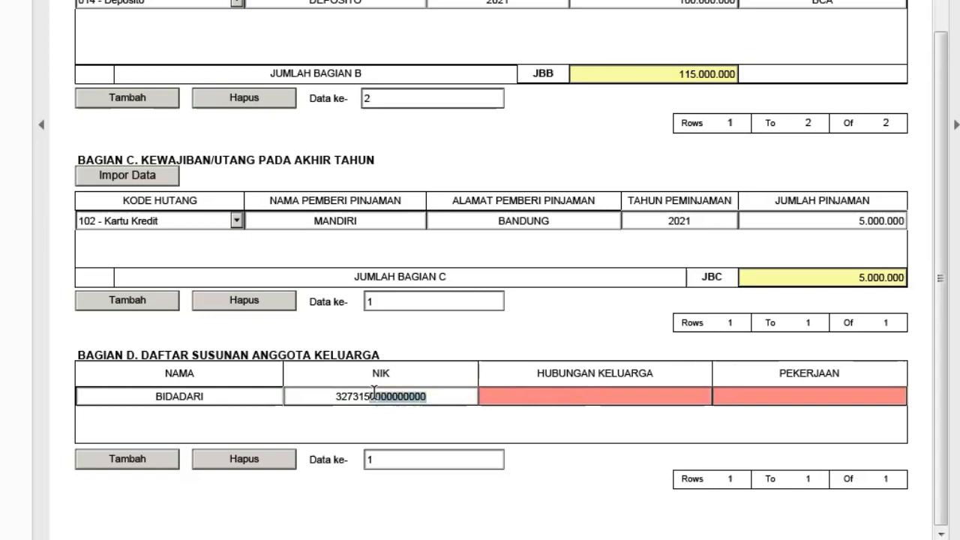
type("123")
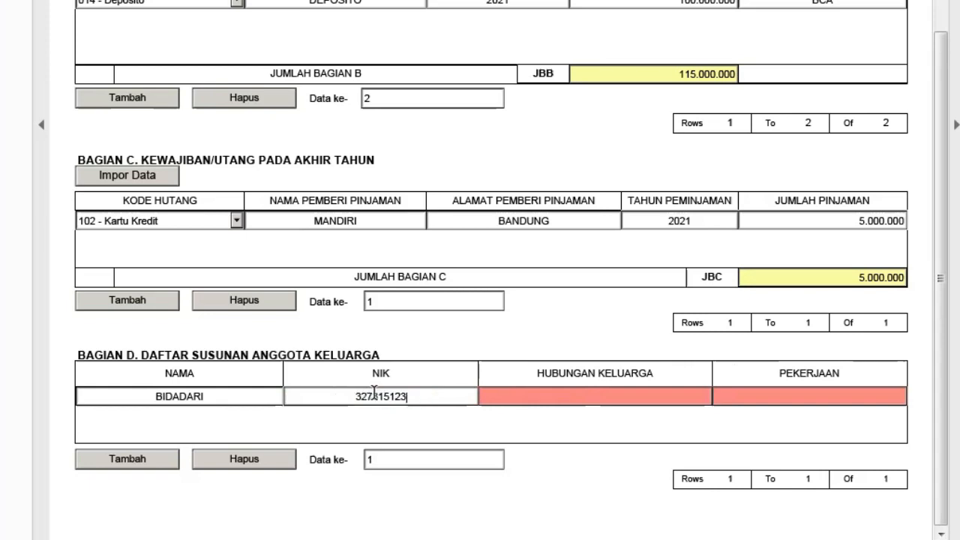
type("456178")
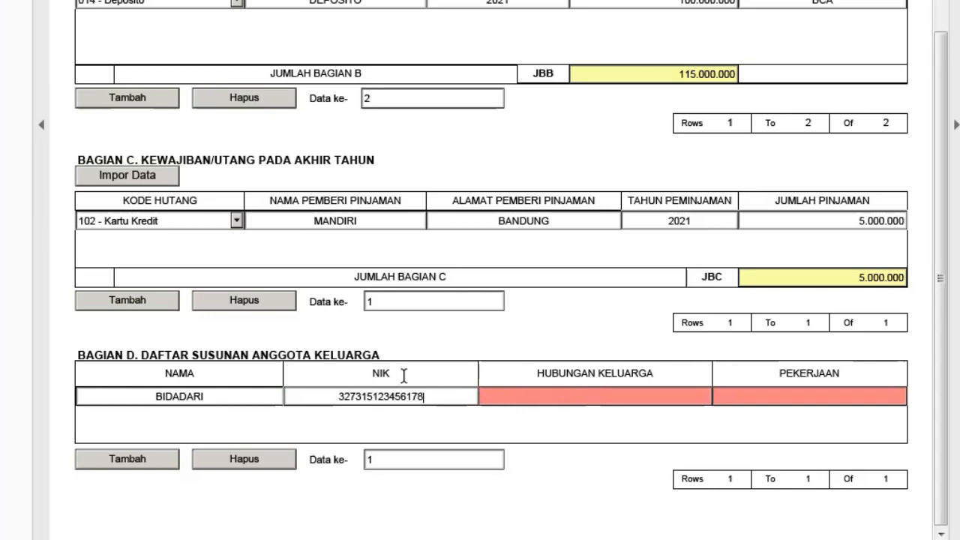
type("0")
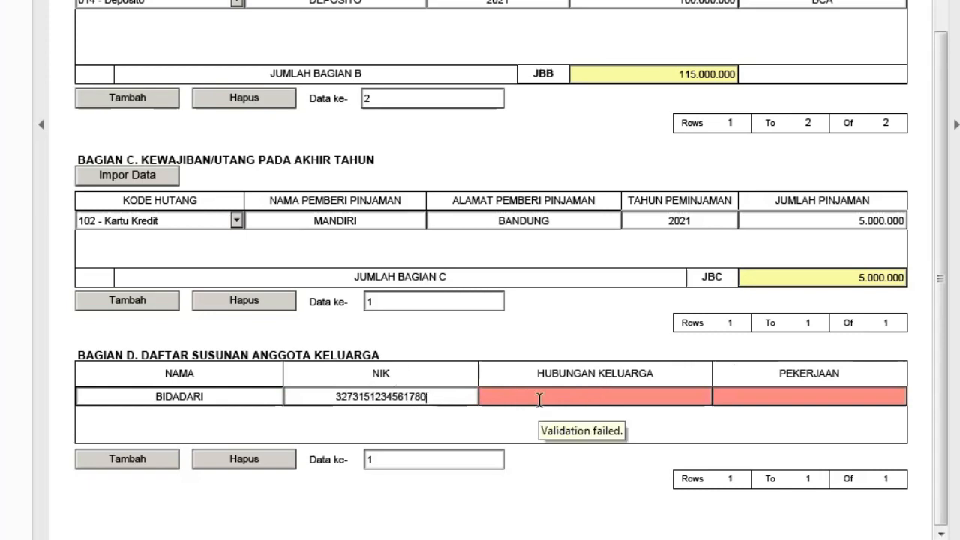
key("shift+Left")
key("shift+Left")
key("shift+Left")
key("shift+Left")
type("001")
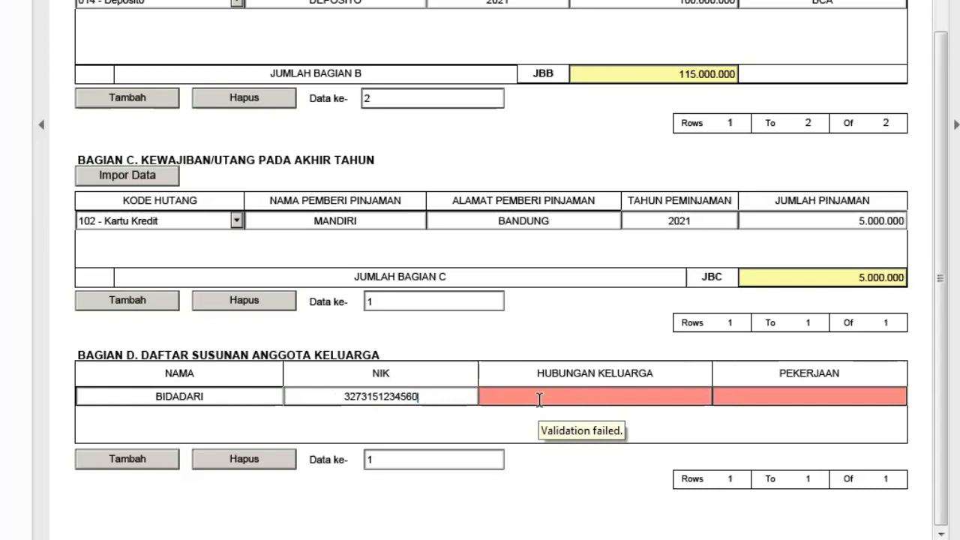
left_click(555, 395)
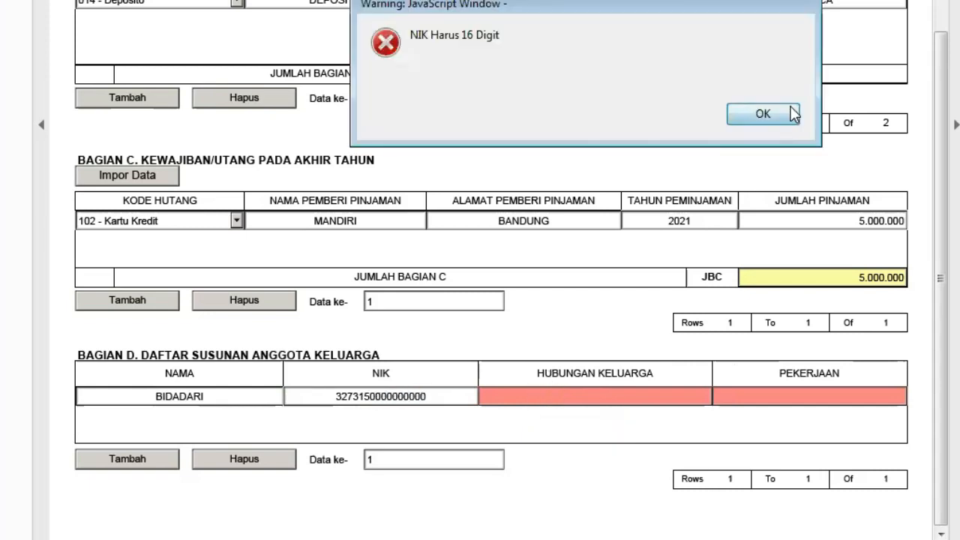
left_click(788, 115)
key("Left")
key("Left")
key("Left")
type("0")
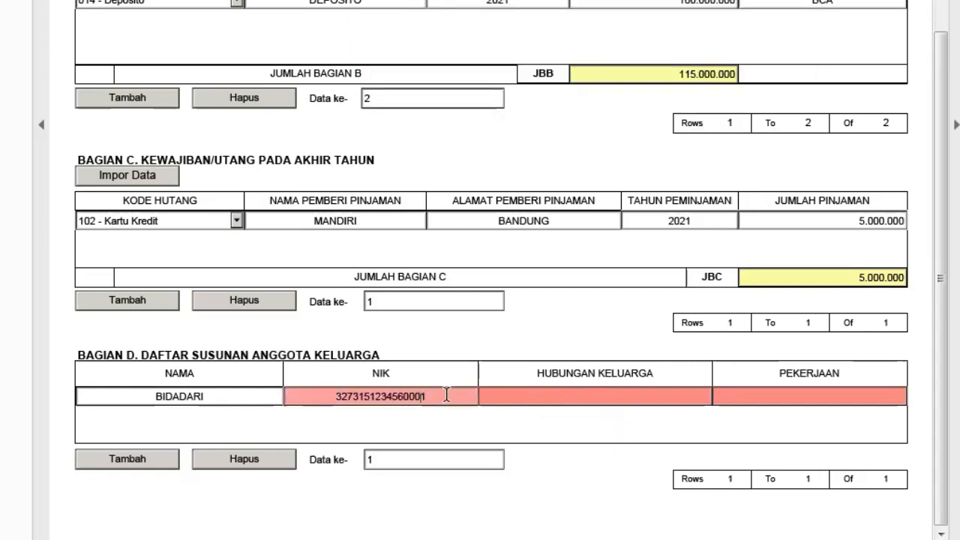
Set the relationship to ISTRI and the occupation to IBU RUMAH.
left_click(551, 397)
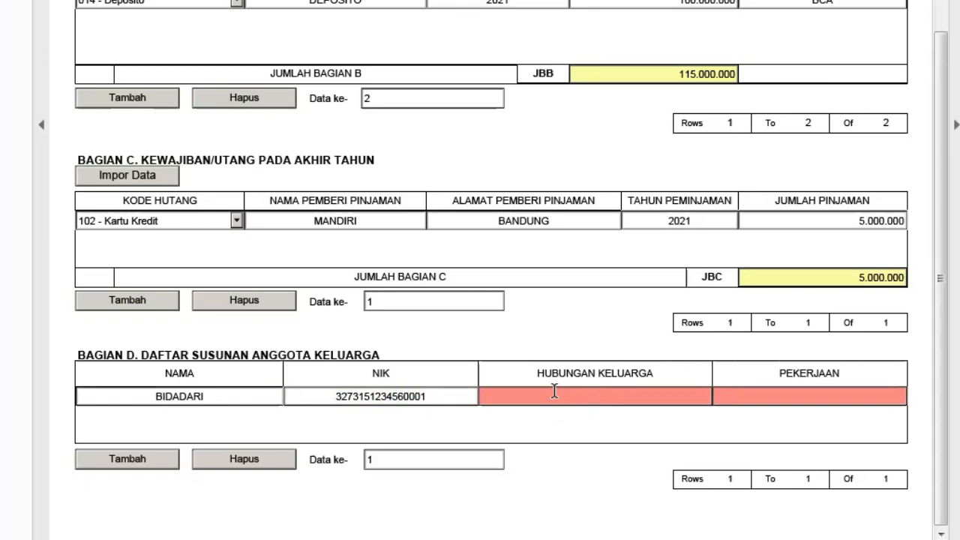
type("ISTRI")
left_click(781, 394)
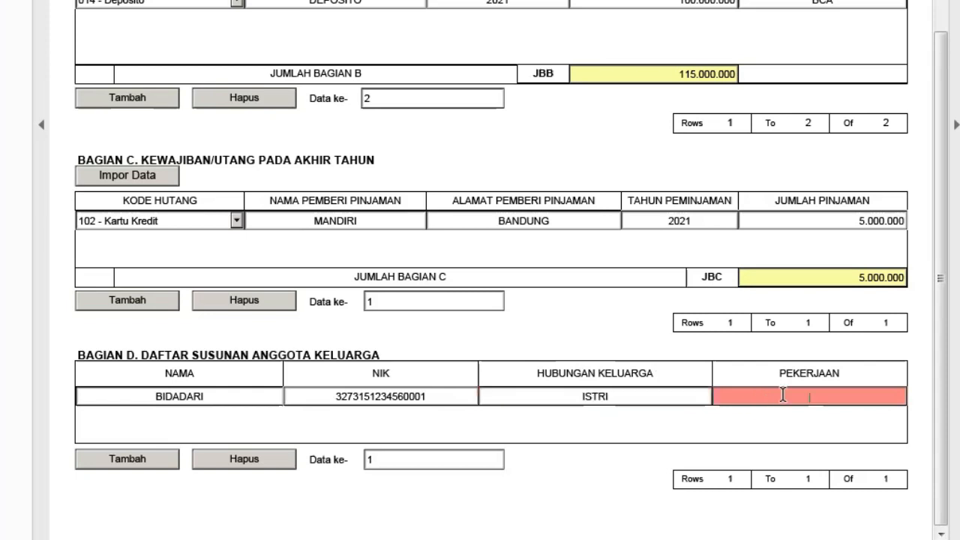
type("IBU RUMAH")
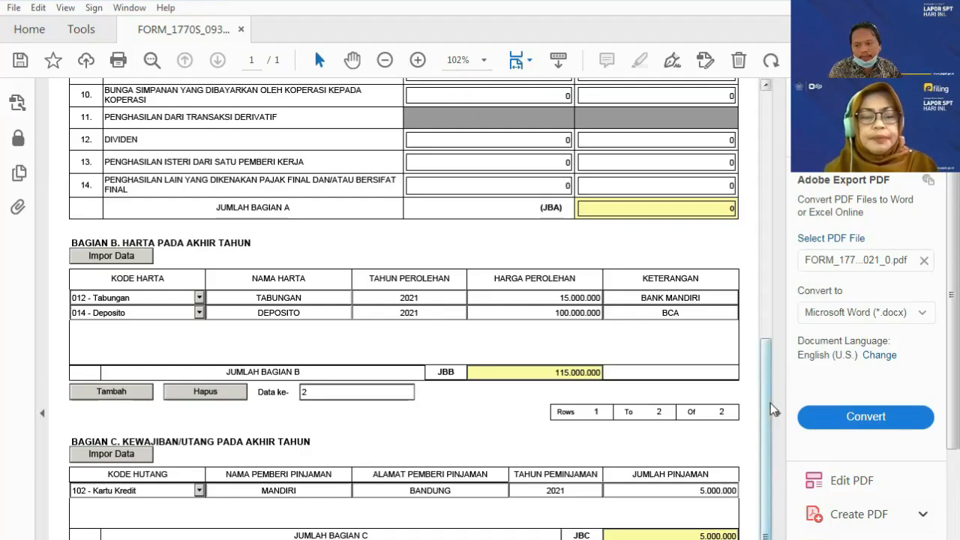
Go to the Lampiran I (1770 S-I) page and scroll down through its Bagian A and B tables.
scroll(772, 408, "up", 5)
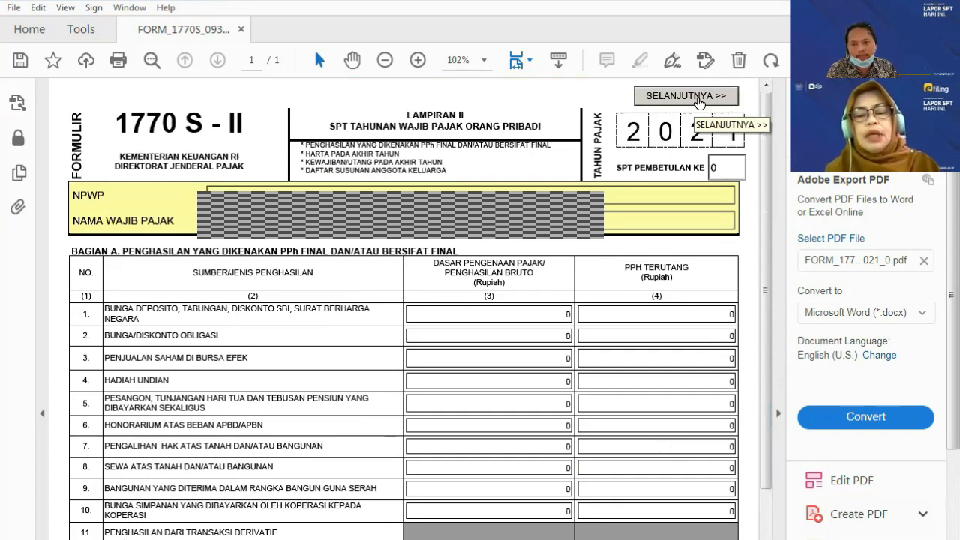
left_click(700, 103)
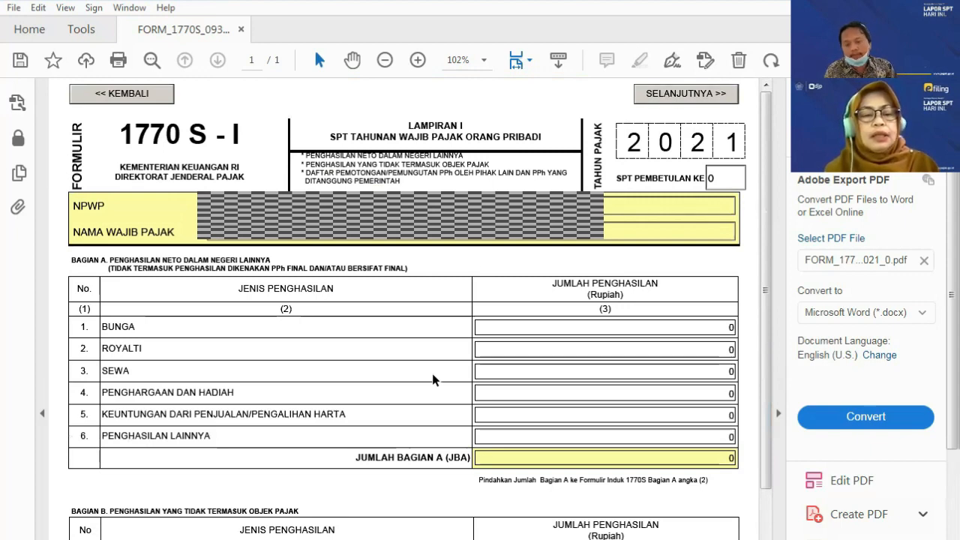
scroll(432, 381, "down", 1)
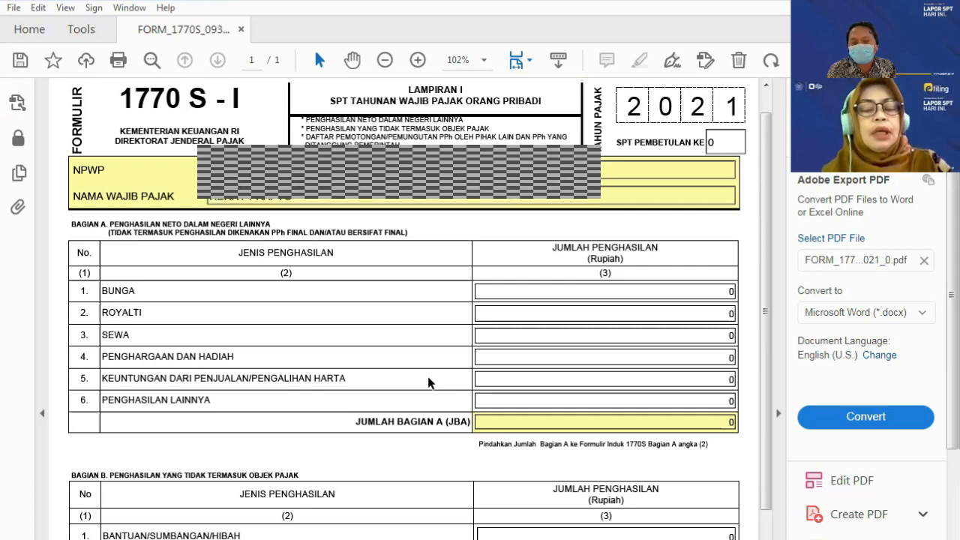
scroll(428, 377, "down", 1)
scroll(427, 377, "down", 2)
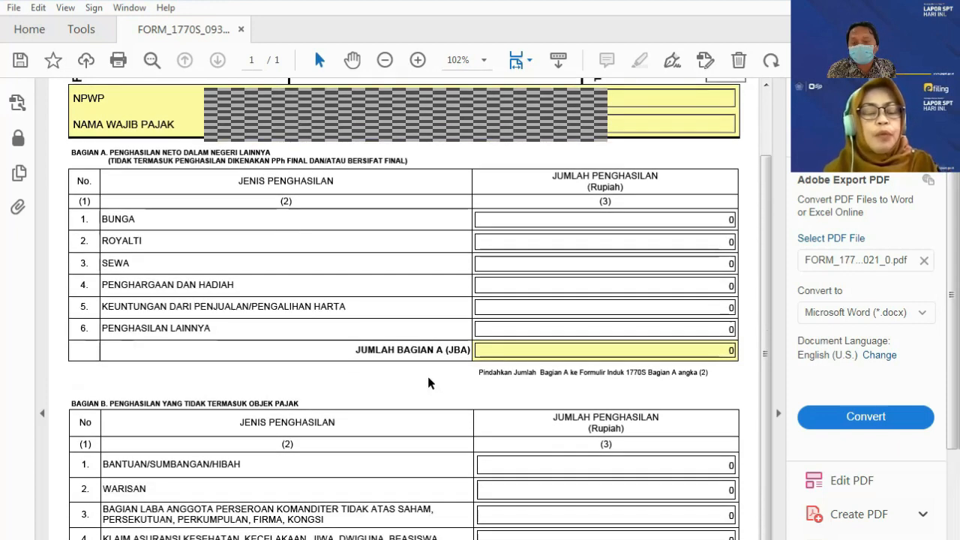
scroll(427, 382, "down", 1)
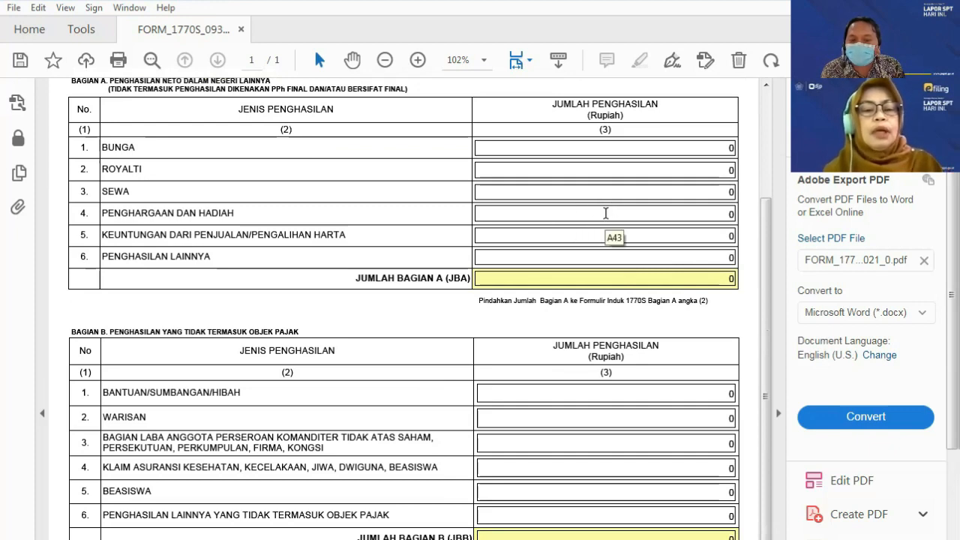
Enter 10.000.000 under Penghargaan dan Hadiah, making the Bagian A total 10.000.000.
left_click(704, 213)
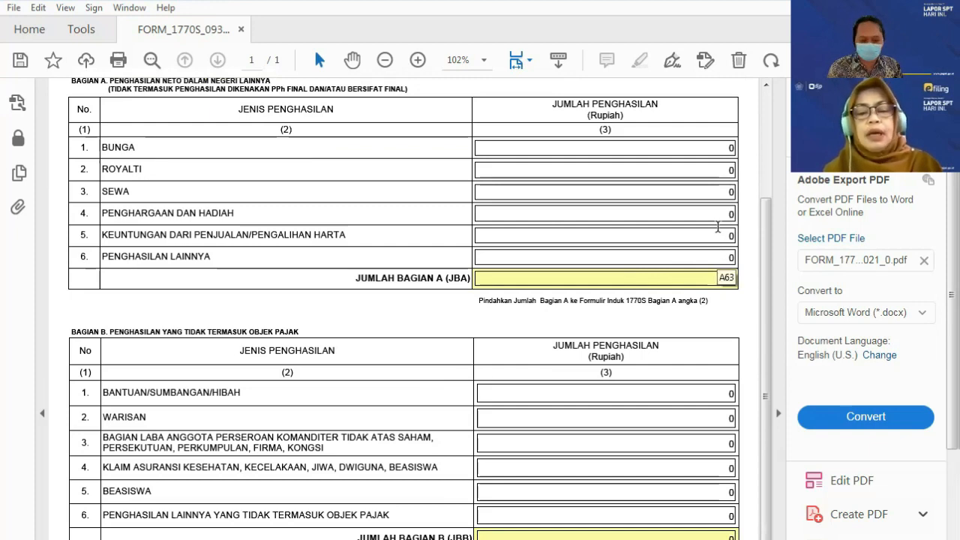
left_click(718, 226)
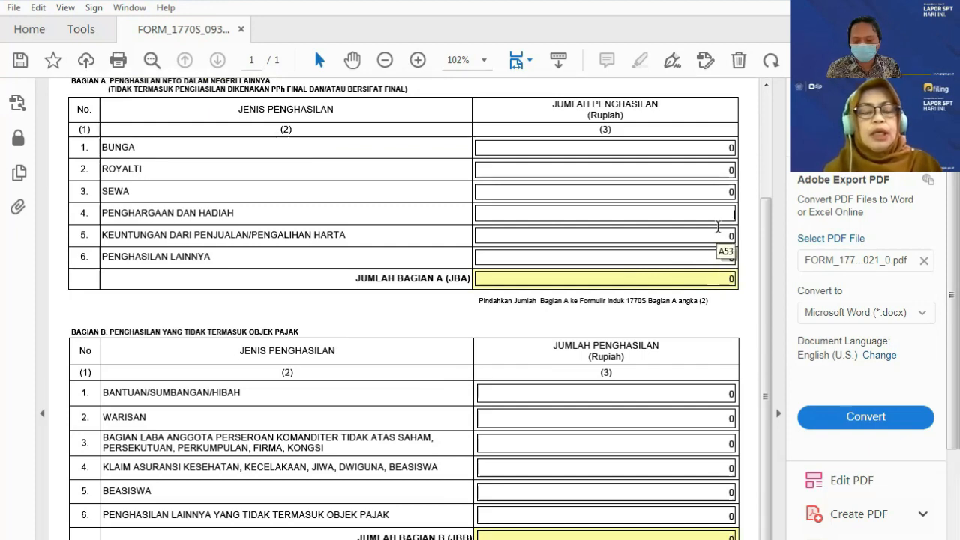
type("10.0")
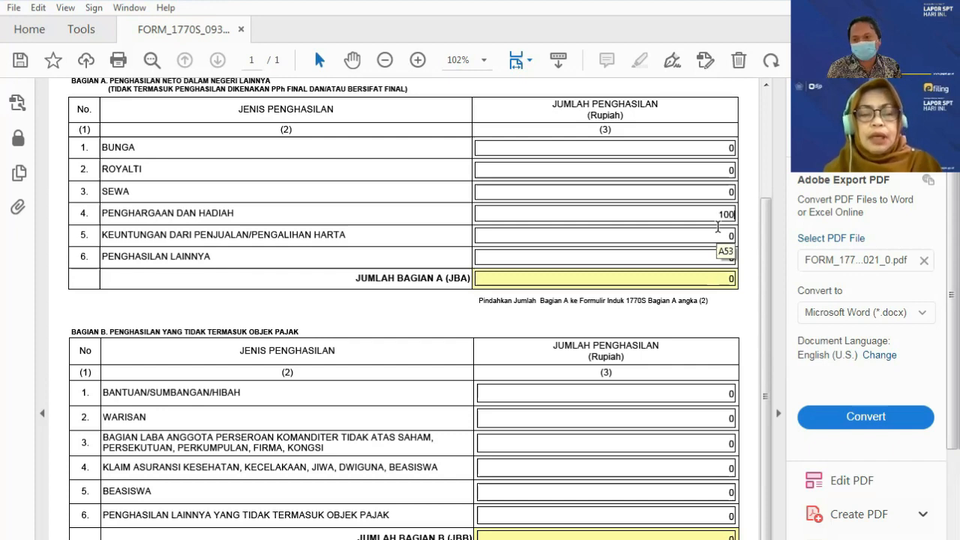
type("00.000")
left_click(708, 236)
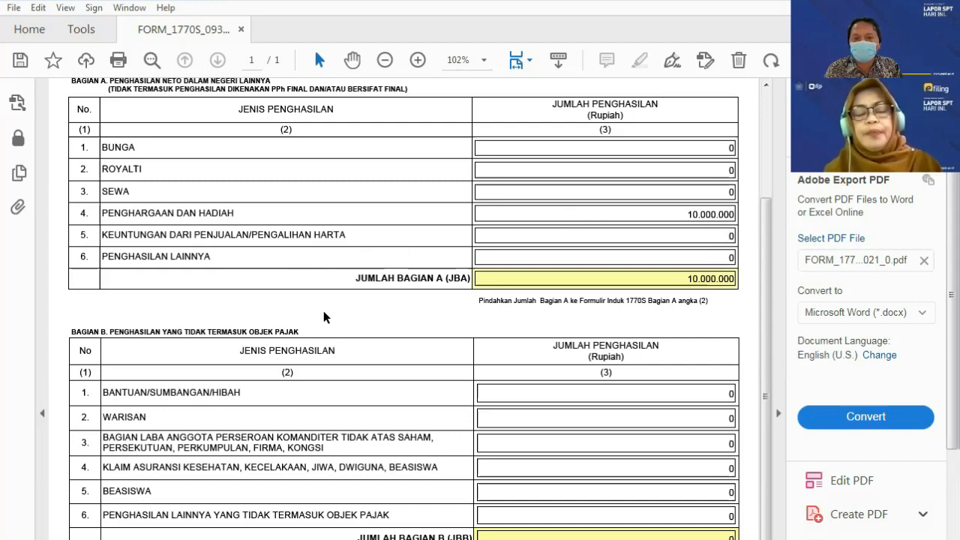
scroll(324, 311, "down", 1)
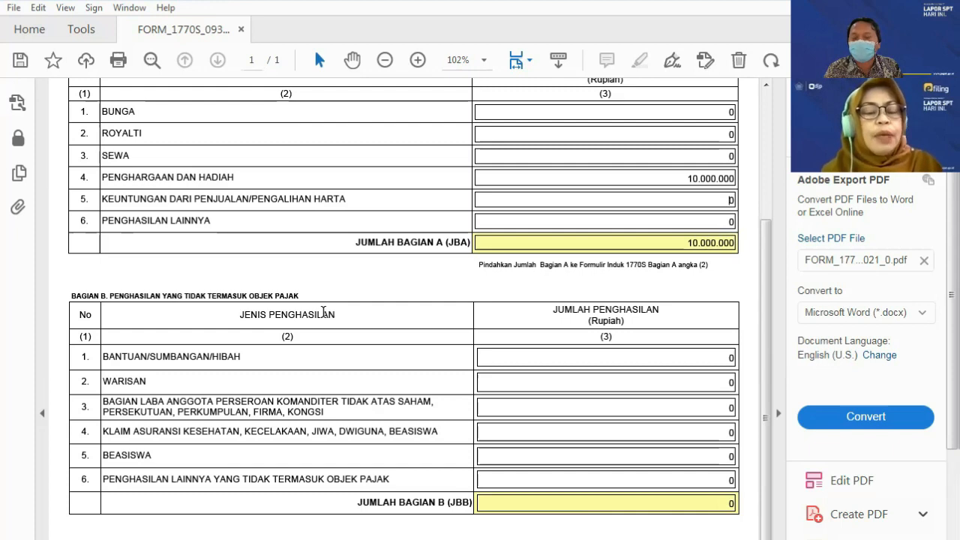
scroll(324, 310, "down", 1)
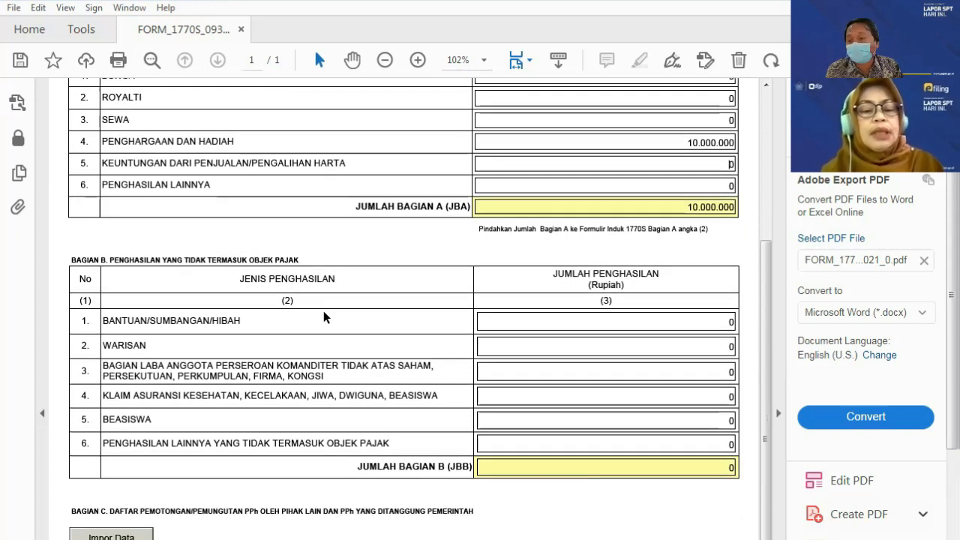
scroll(324, 317, "up", 2)
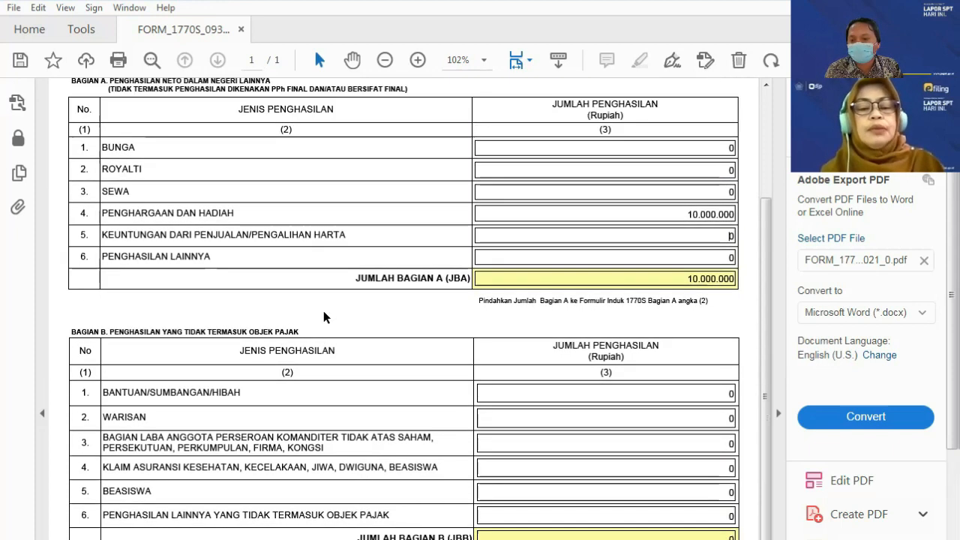
scroll(323, 318, "up", 1)
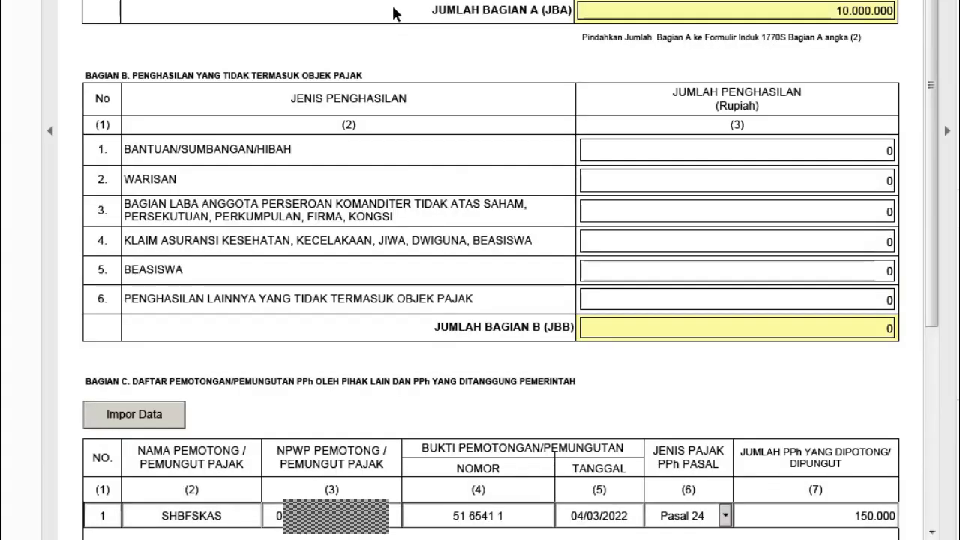
scroll(394, 14, "down", 1)
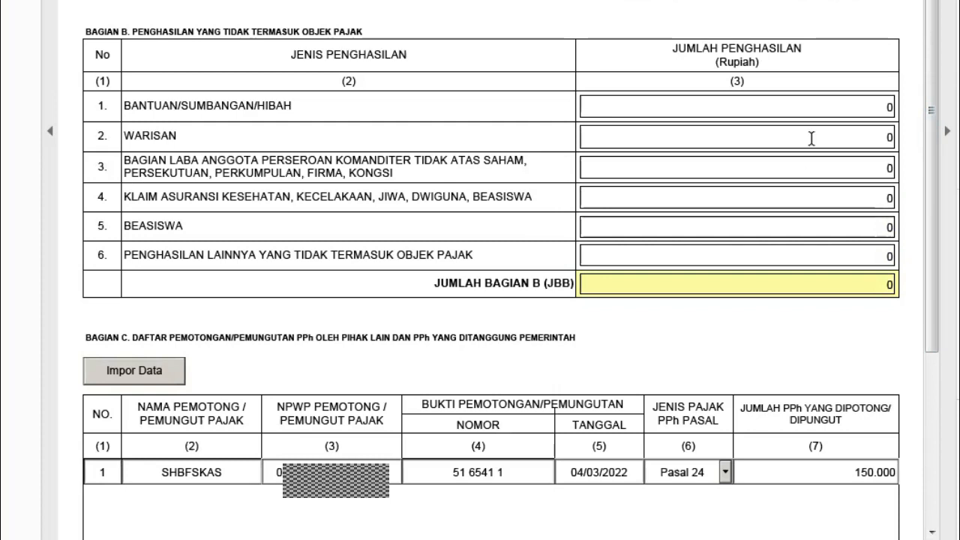
key("BackSpace")
type("0")
scroll(768, 188, "down", 1)
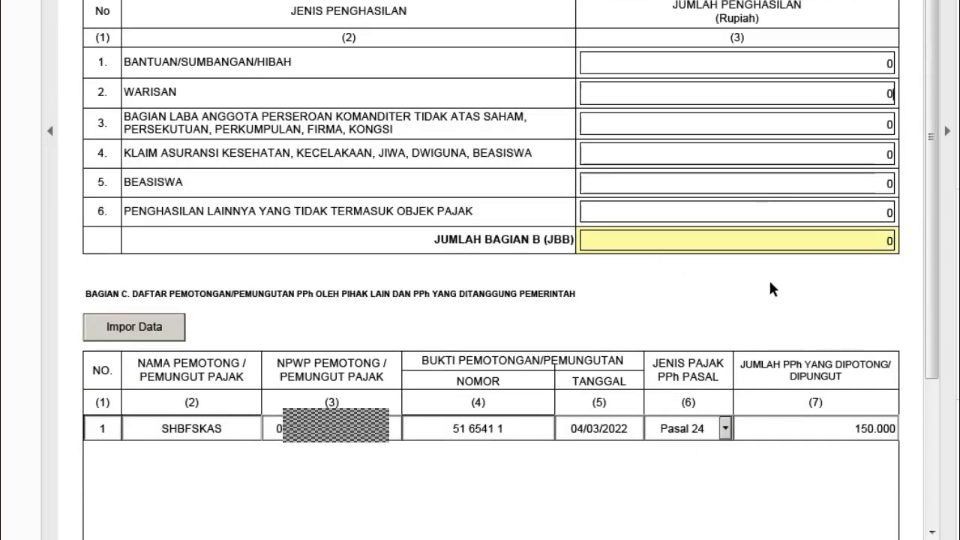
scroll(772, 287, "down", 4)
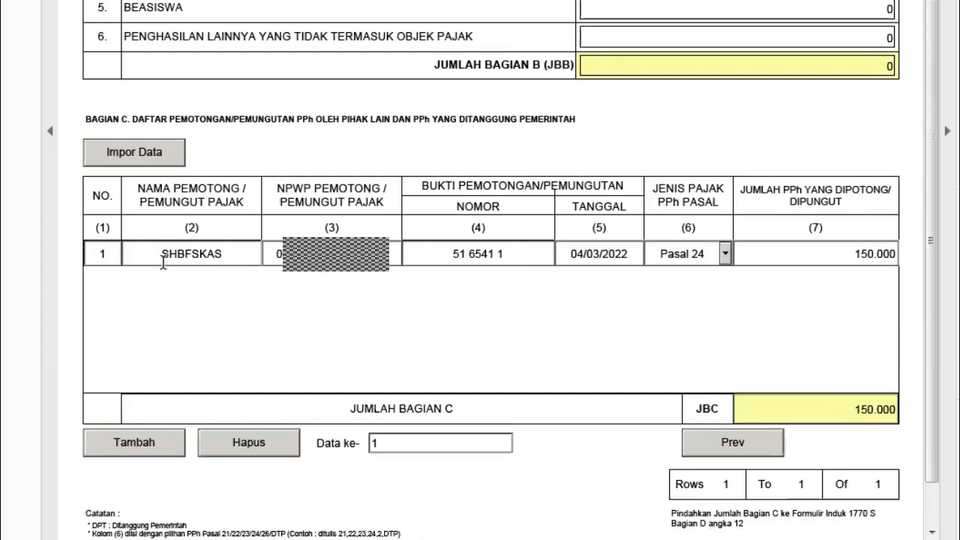
scroll(164, 266, "down", 2)
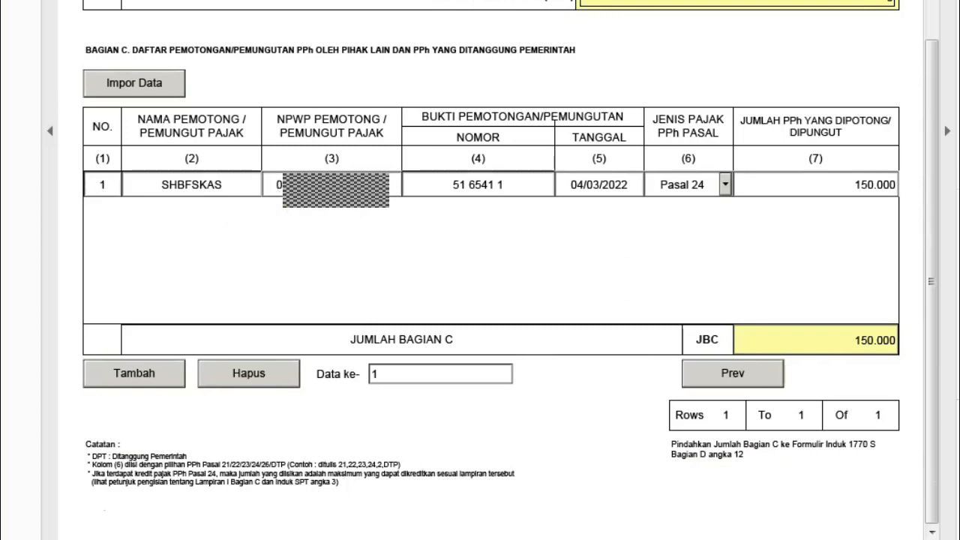
Set the withholding row to Pasal 21 with withholder KPP PRATAMA BANDUNG CIBEUNYING.
left_click(725, 184)
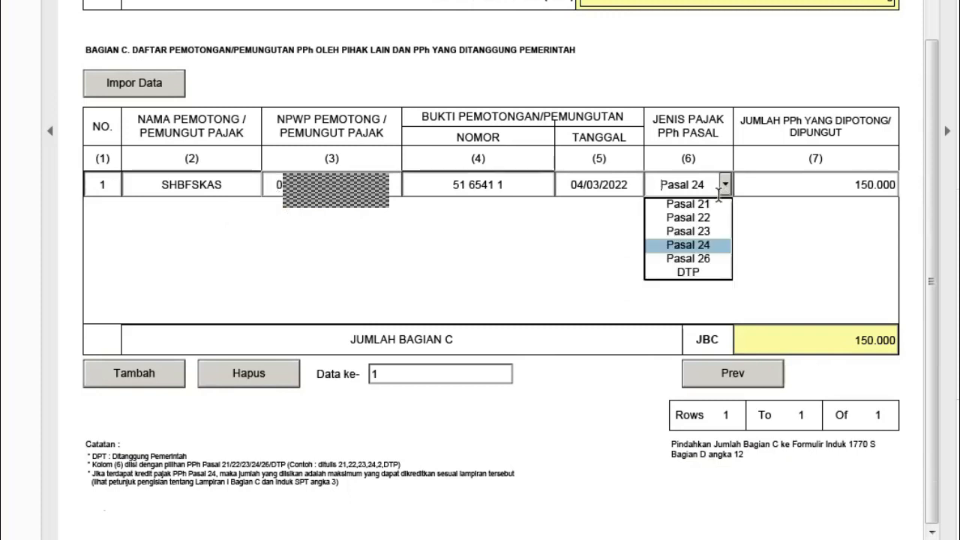
left_click(711, 203)
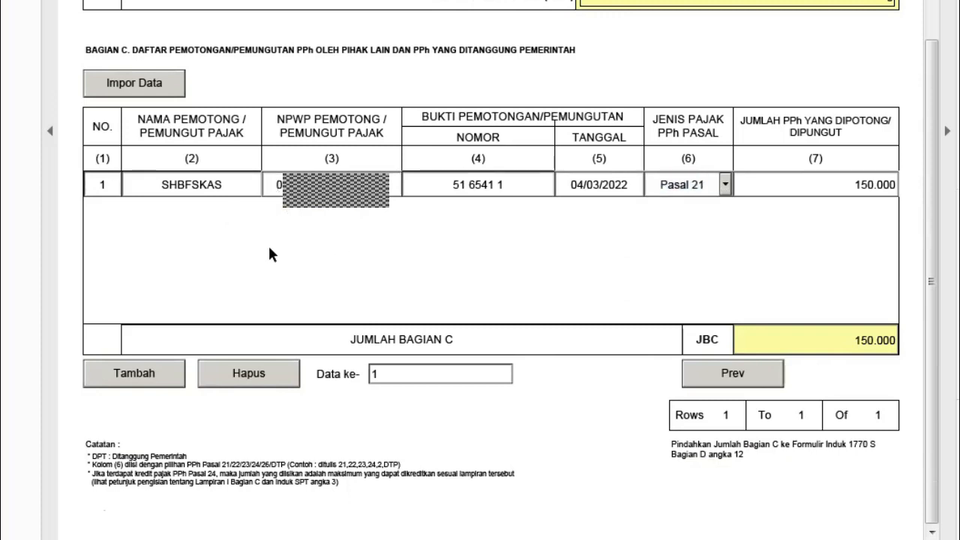
left_click(227, 186)
double_click(226, 186)
type("KPP P")
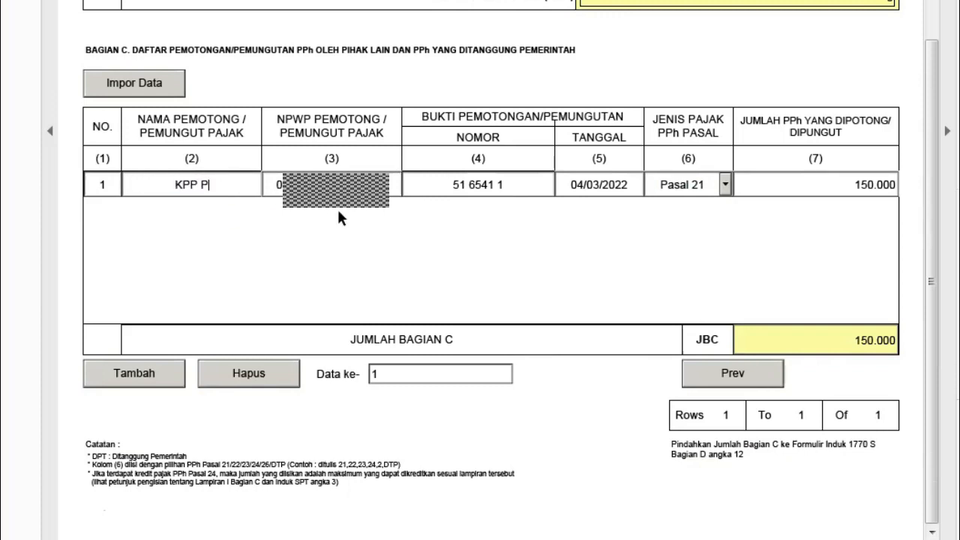
type("RATAMA BANDUNG C")
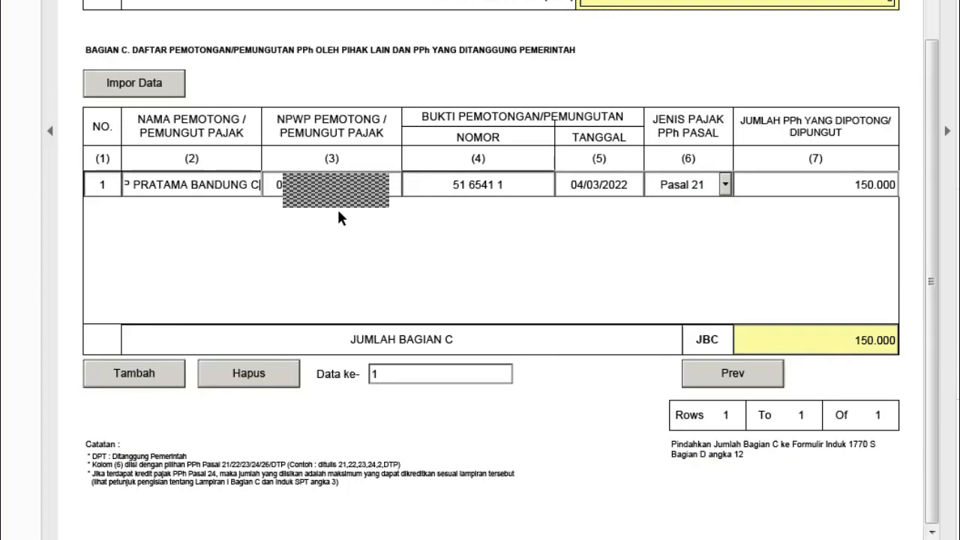
type("IBEUNYING")
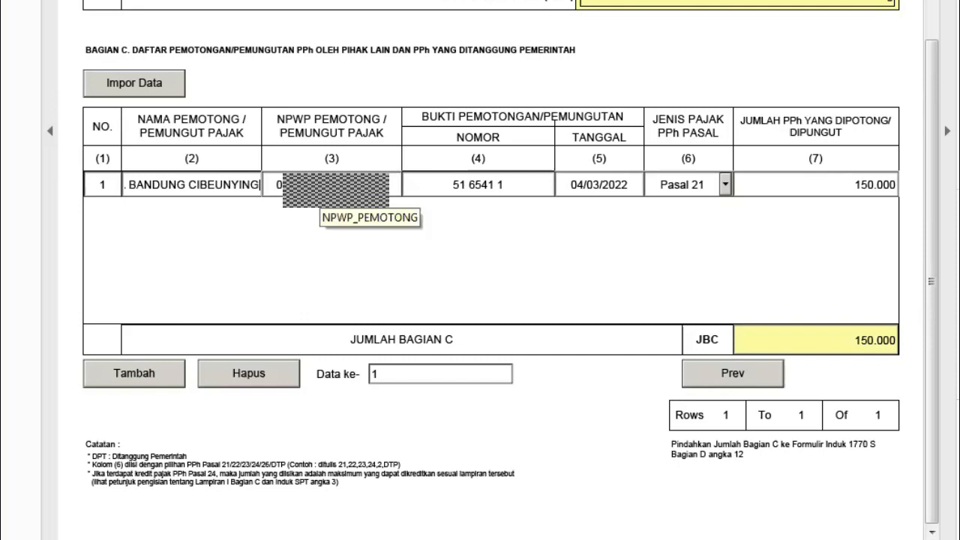
left_click(395, 195)
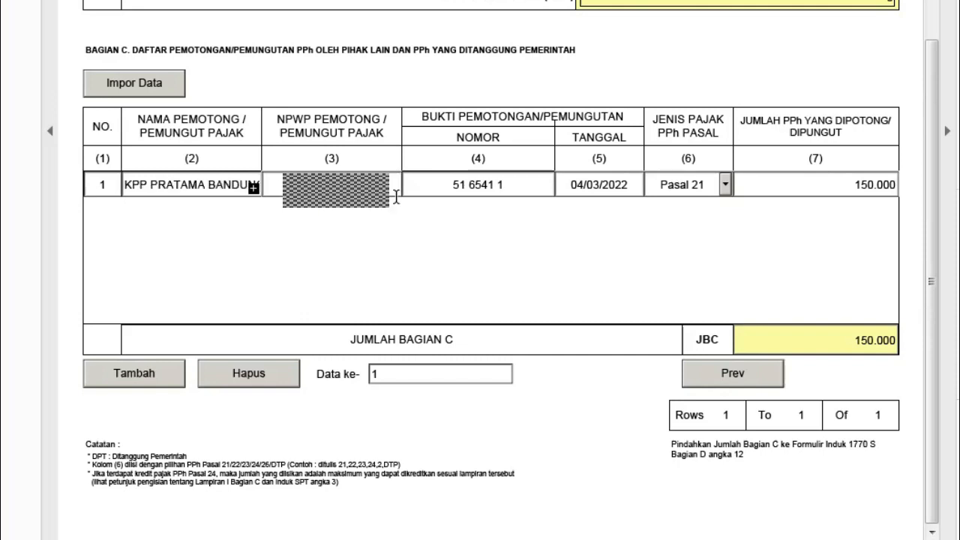
left_click(540, 184)
Date the slip 31/12/2021 and replace its 150000 amount with 3.525.000.
left_click(647, 184)
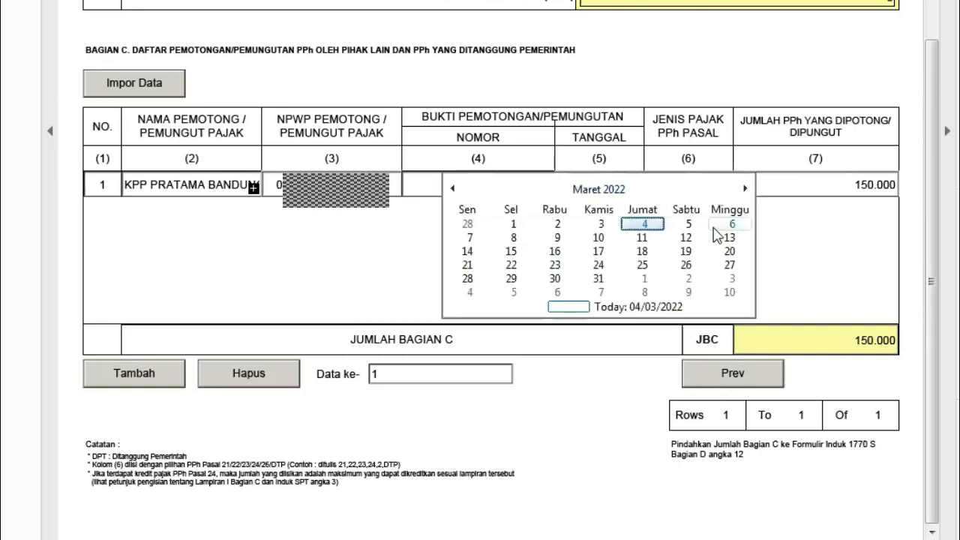
left_click(452, 189)
left_click(453, 188)
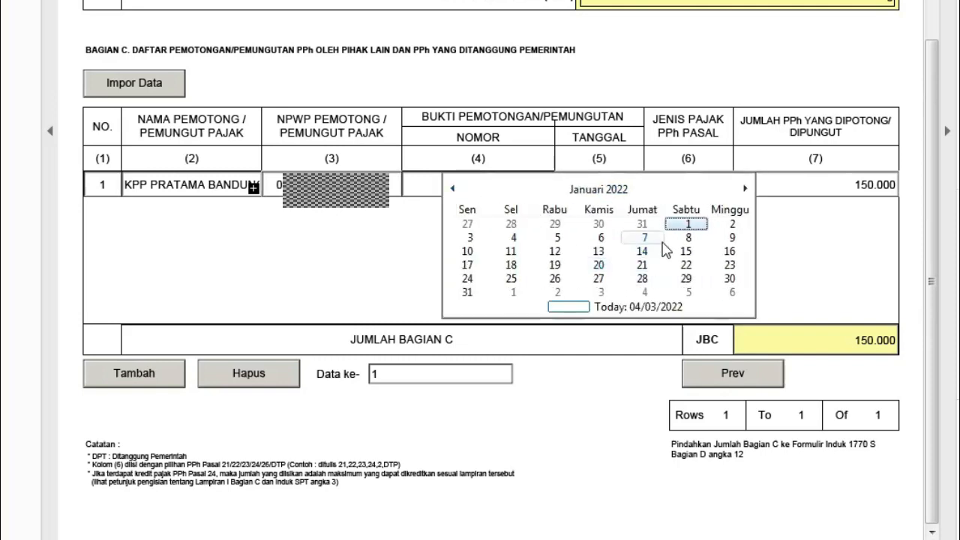
left_click(452, 189)
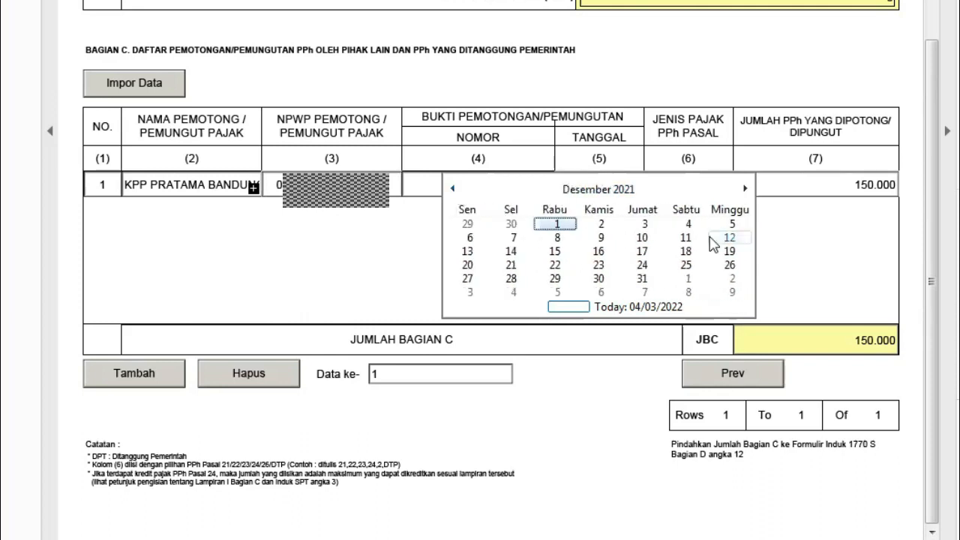
left_click(641, 280)
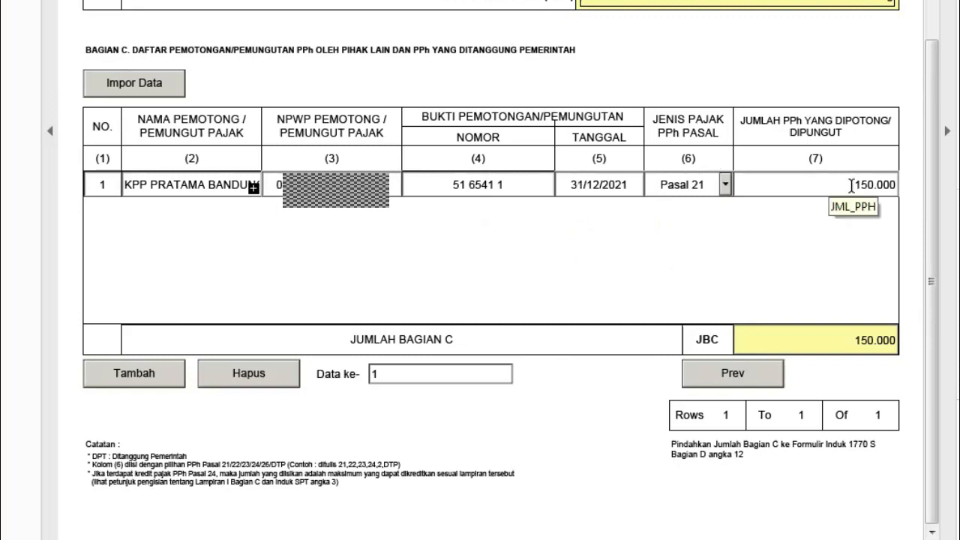
left_click_drag(848, 184, 898, 185)
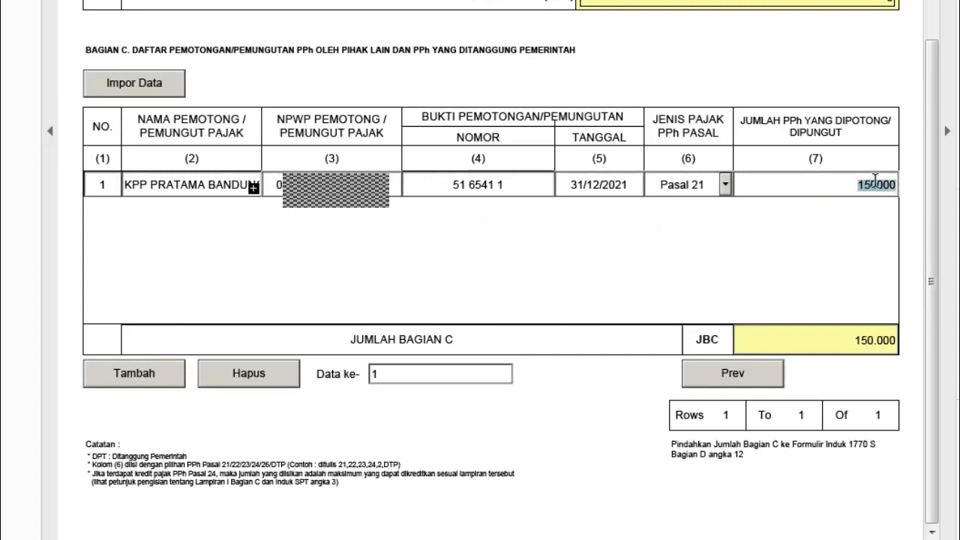
type("3.52")
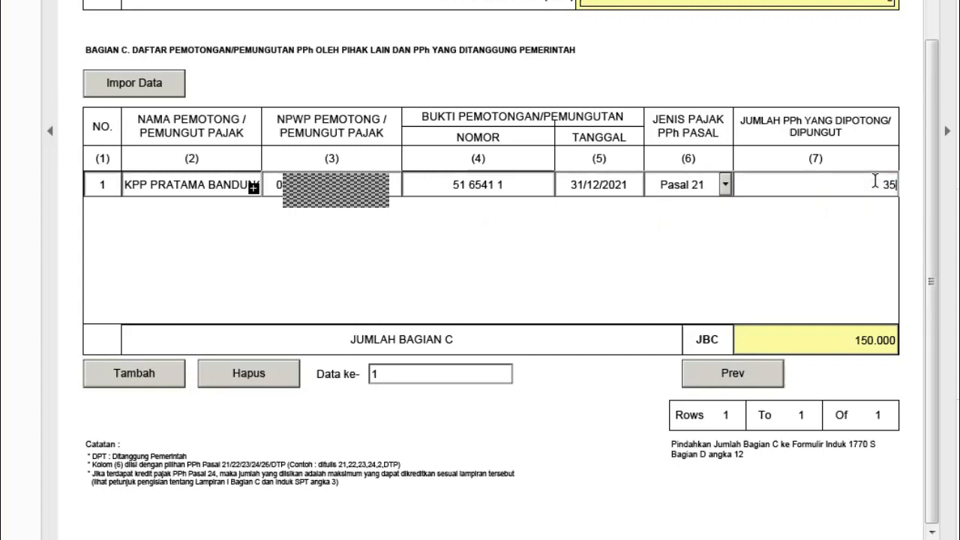
type("5.000")
Commit the 3.525.000 amount and remove the extra empty row, keeping one withholding row.
left_click(818, 284)
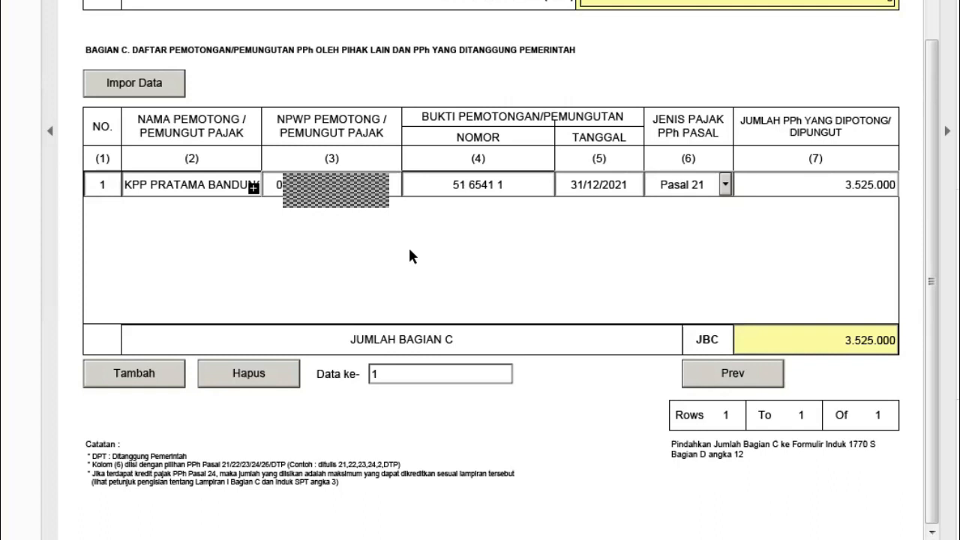
left_click(173, 377)
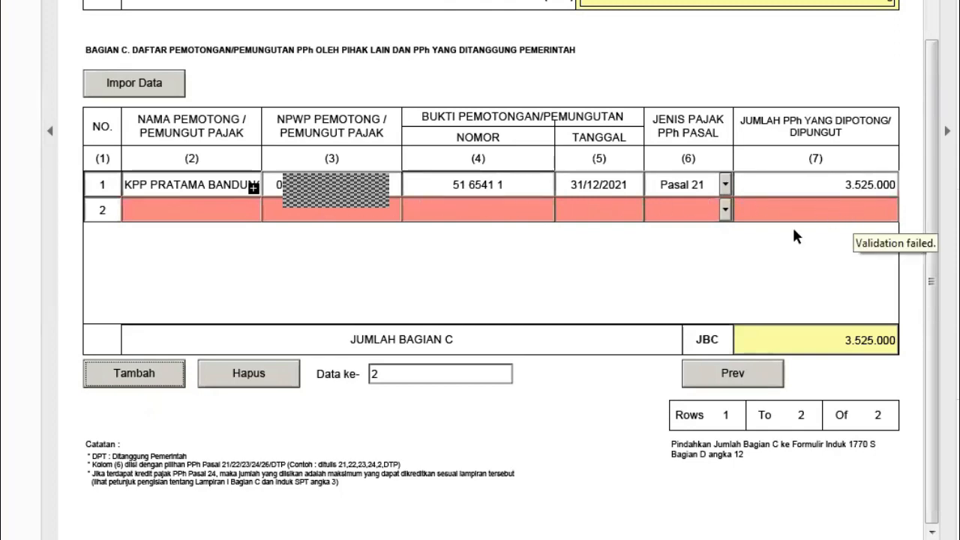
left_click(259, 379)
scroll(489, 262, "up", 10)
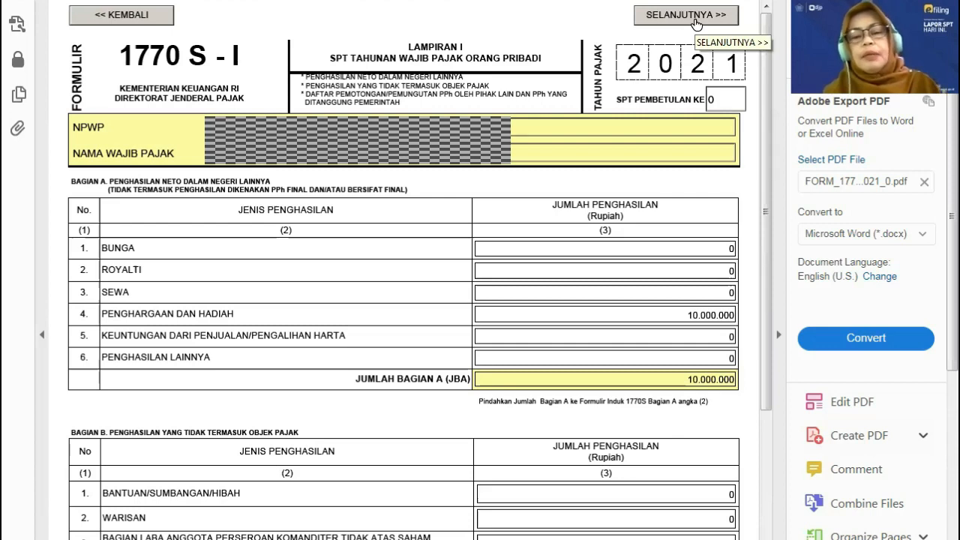
Continue to the main 1770 S form and scroll through its fields.
left_click(695, 23)
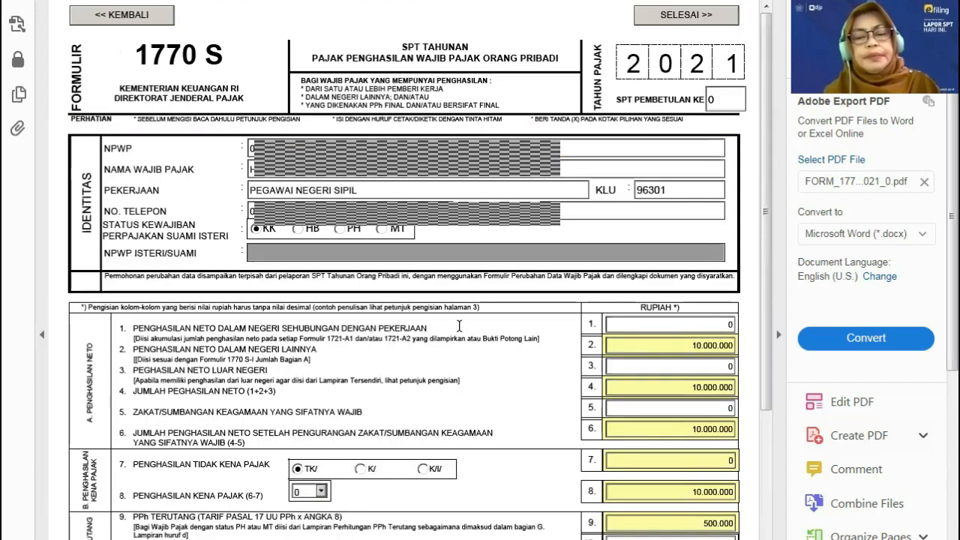
scroll(459, 325, "down", 1)
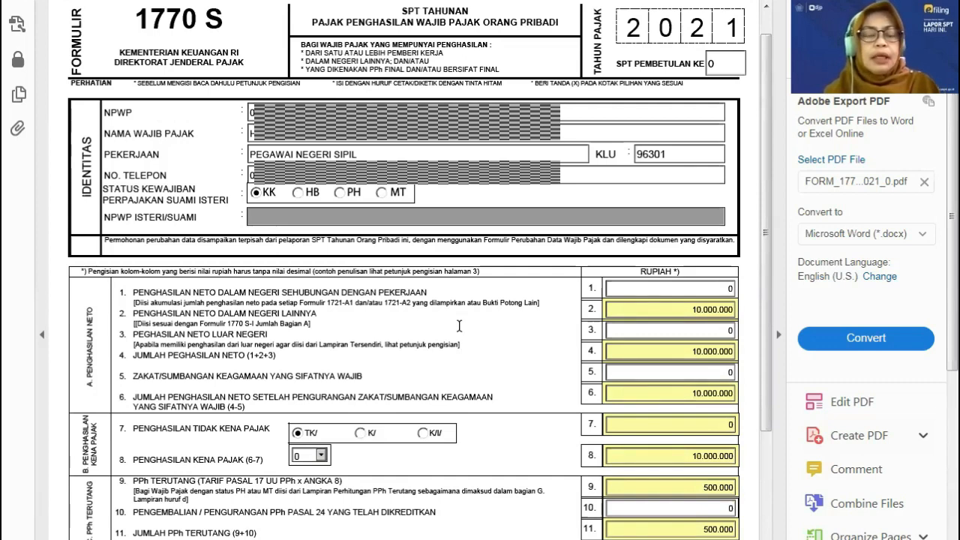
scroll(460, 326, "down", 2)
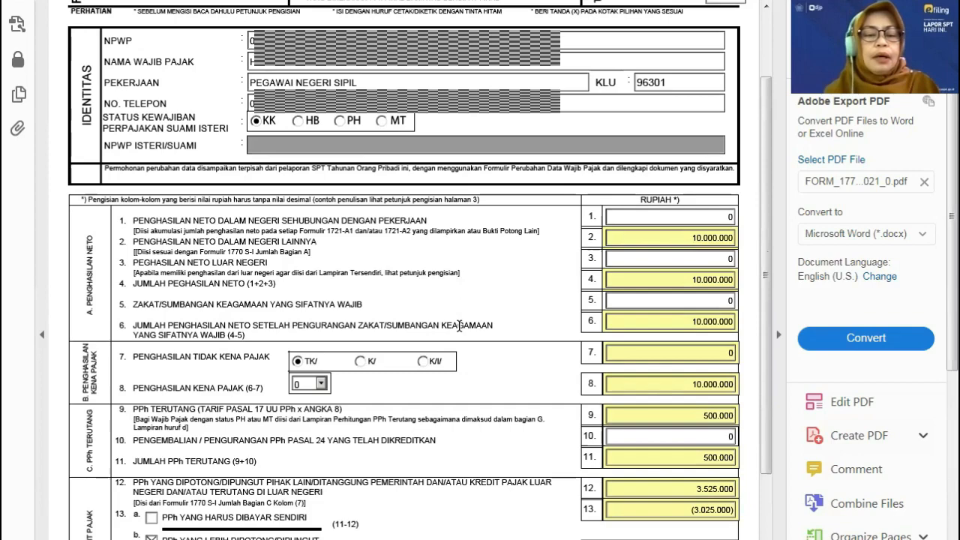
scroll(460, 326, "up", 3)
scroll(459, 326, "down", 2)
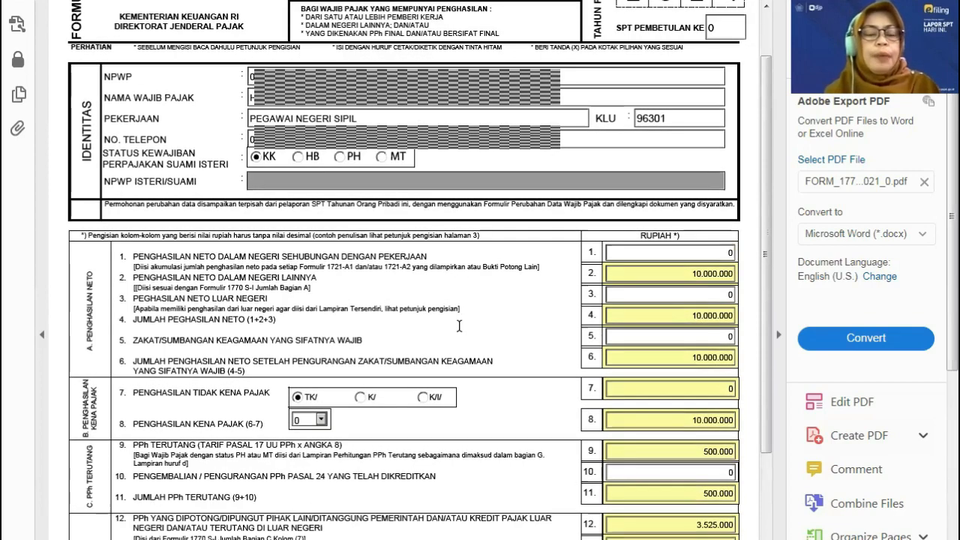
scroll(460, 325, "down", 1)
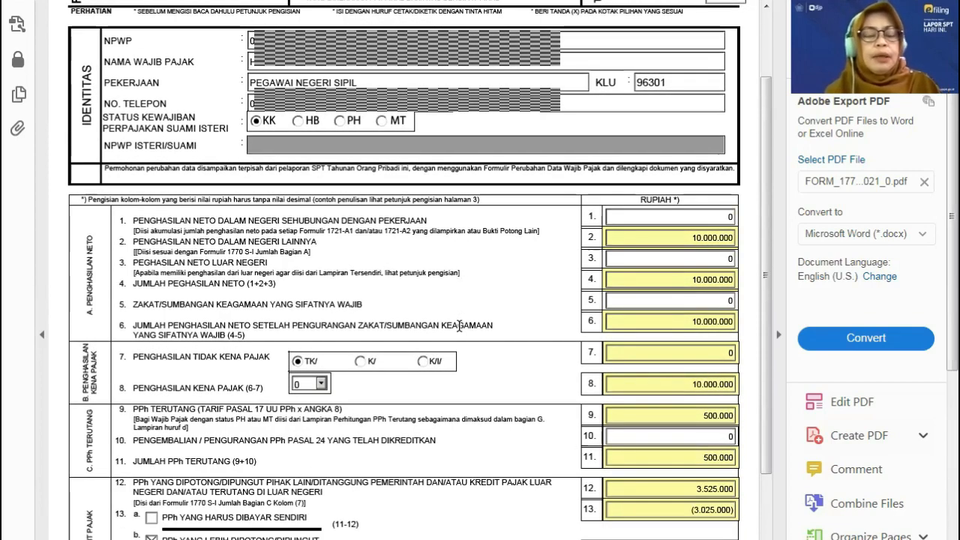
scroll(459, 325, "up", 2)
scroll(459, 325, "down", 6)
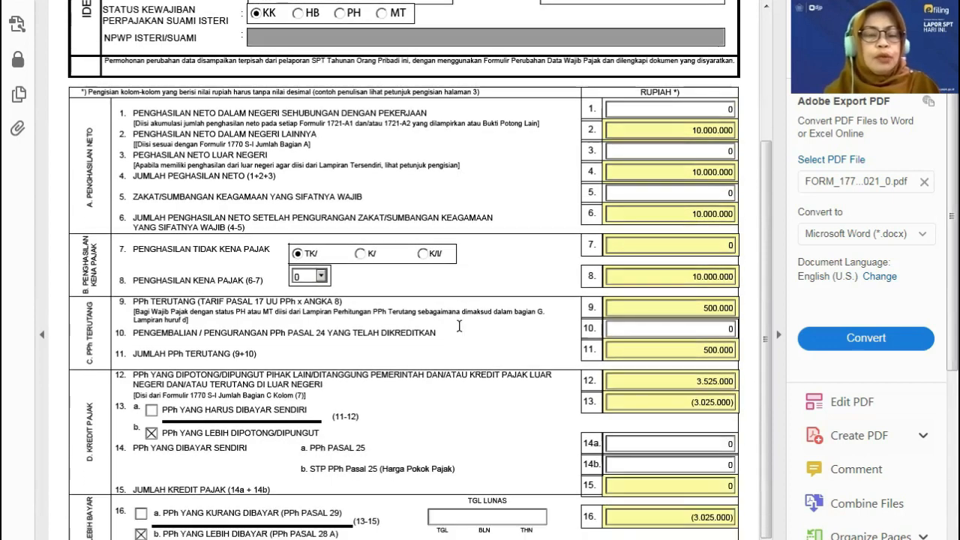
scroll(459, 325, "down", 1)
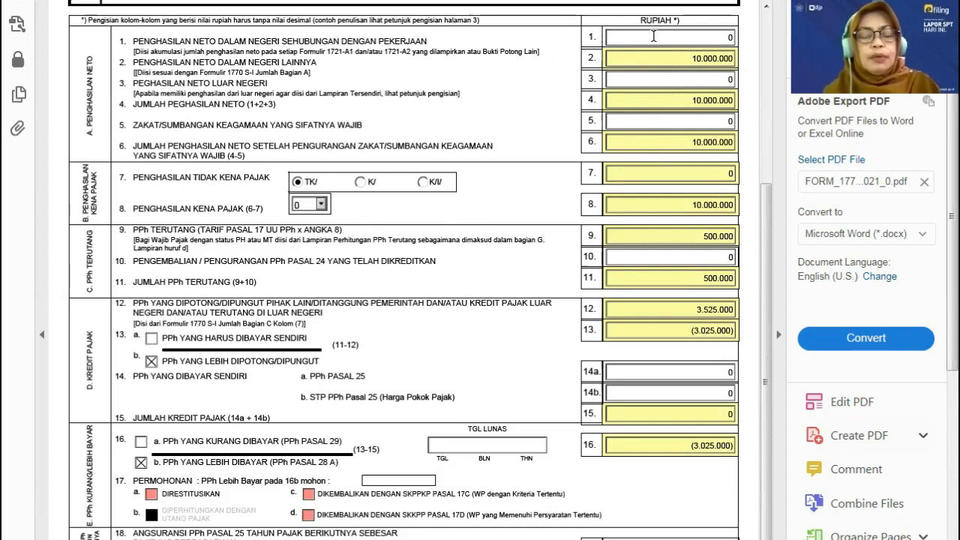
Replace line 1 net employment income with 100000000.
left_click(686, 39)
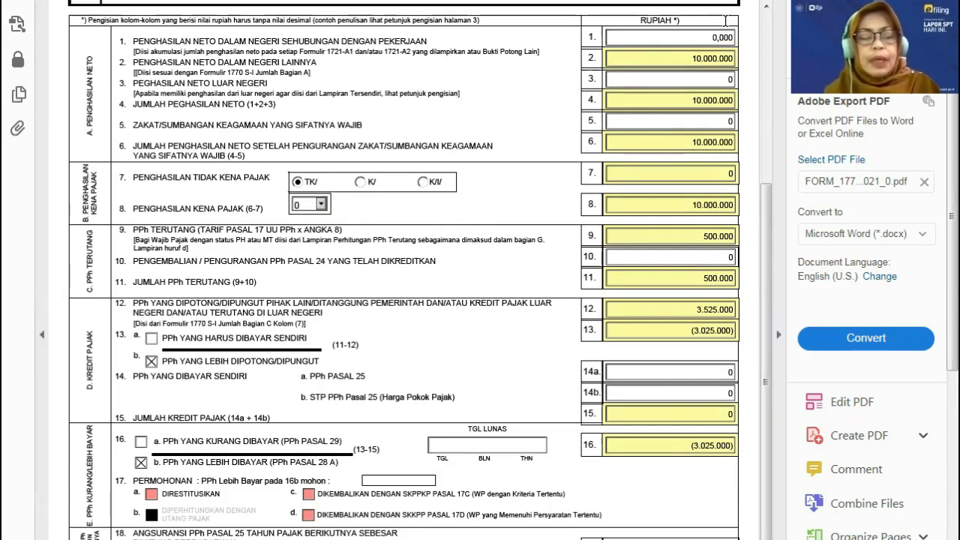
key("ctrl+a")
key("BackSpace")
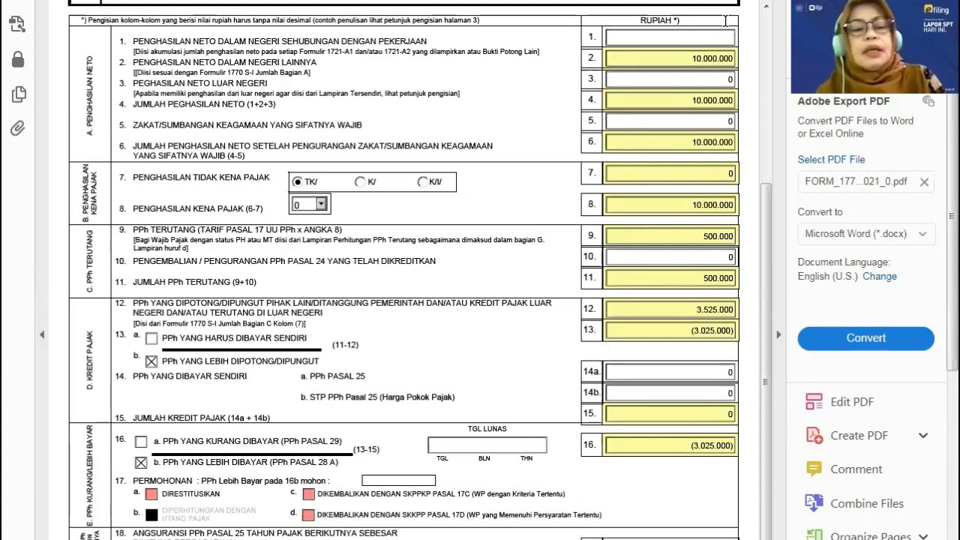
type("100000000")
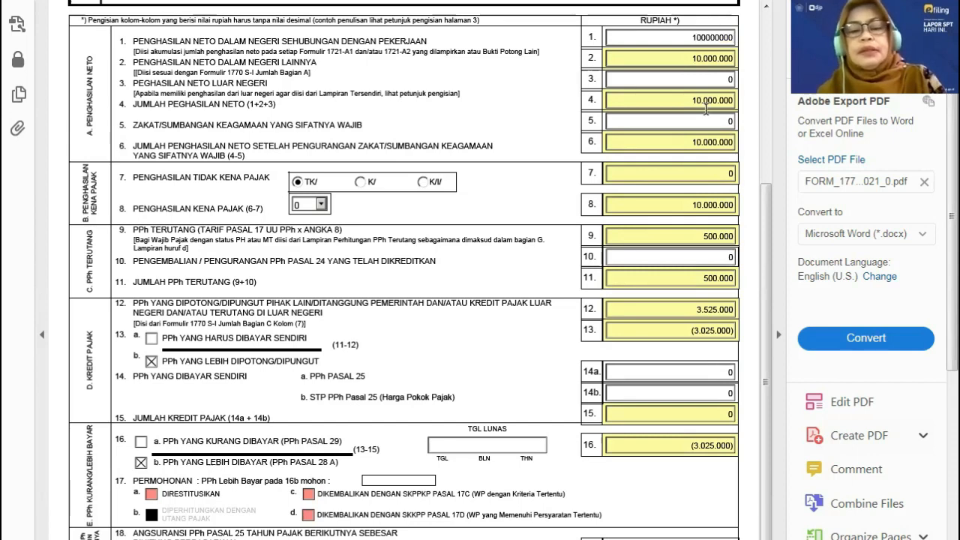
left_click(668, 78)
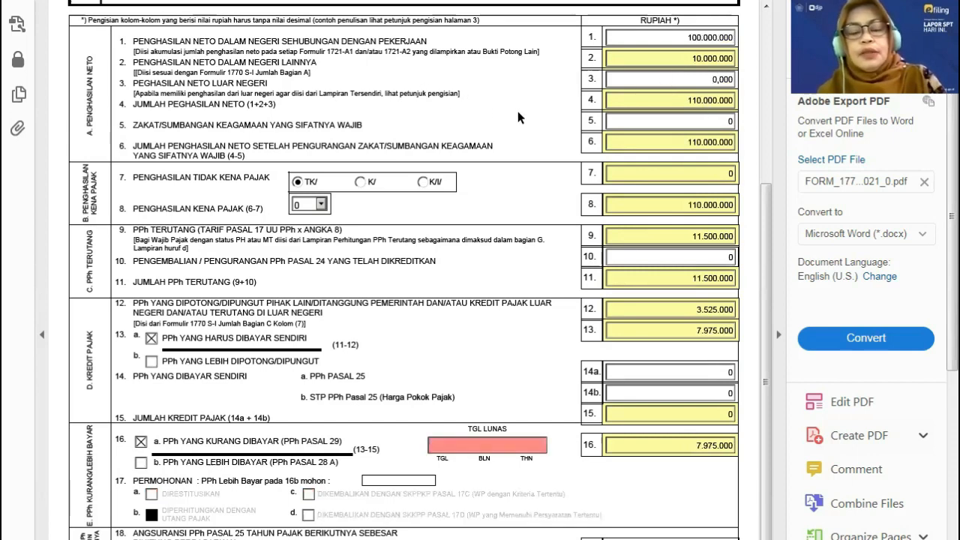
Set the PTKP status to married (K/) with 0 dependents.
left_click(362, 183)
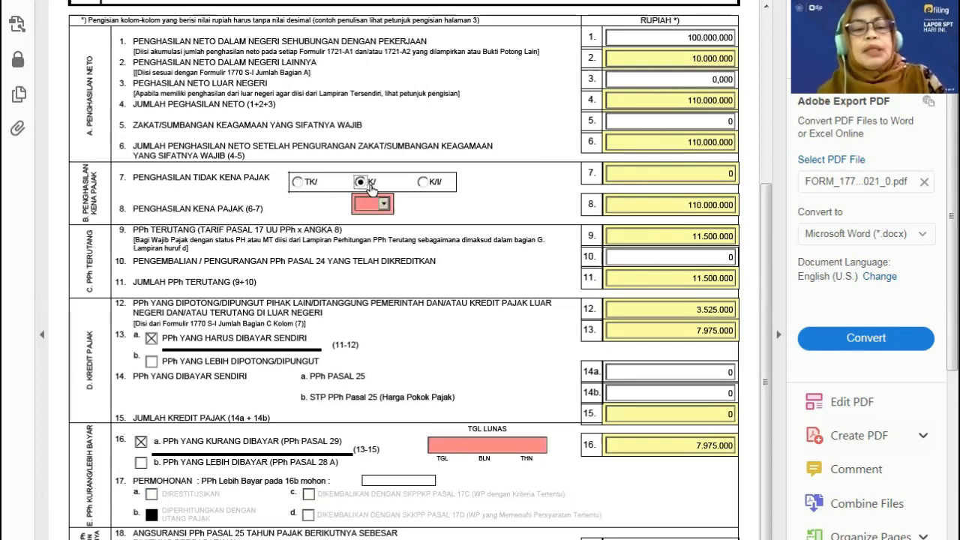
left_click(385, 206)
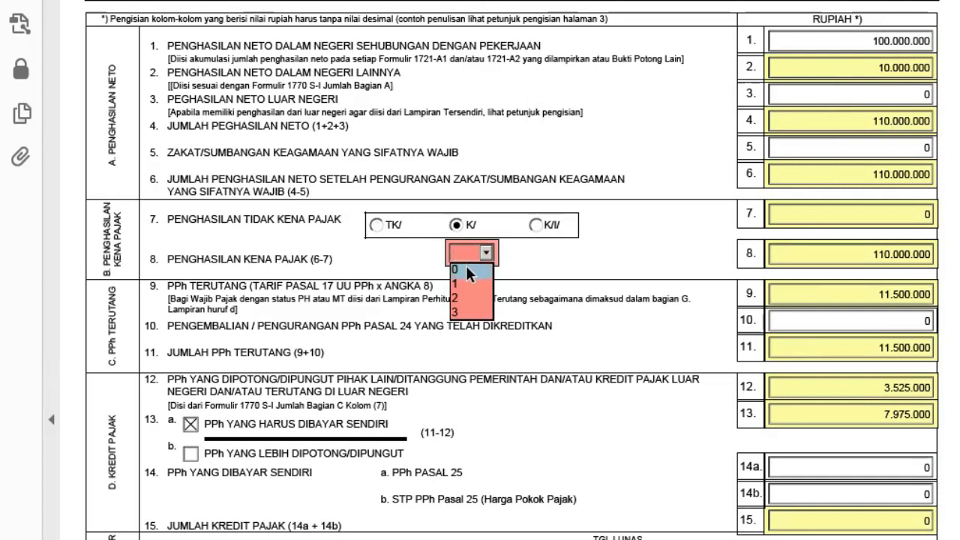
left_click(466, 267)
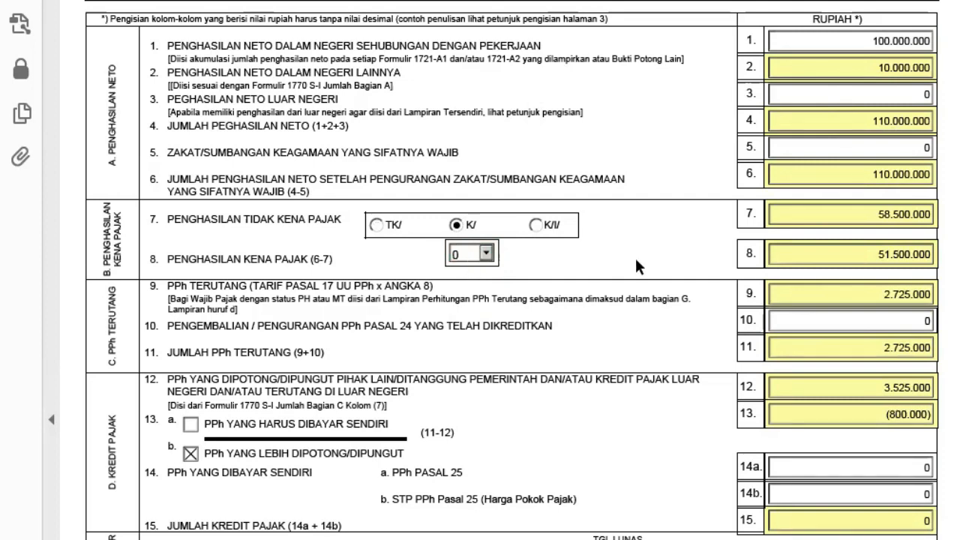
scroll(635, 256, "down", 1)
scroll(634, 256, "up", 1)
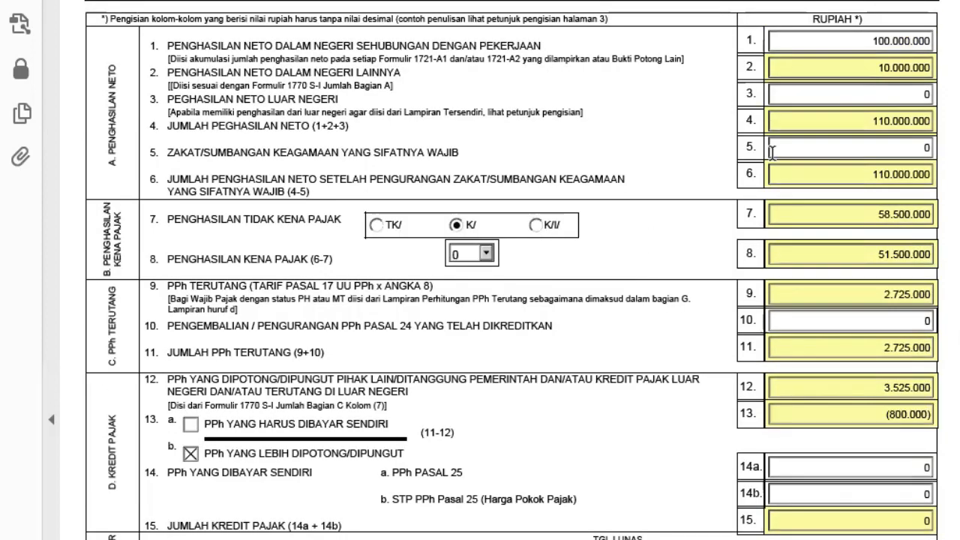
Correct line 1 net employment income to 125.000.000, leaving 2.950.000 underpaid.
left_click_drag(862, 39, 895, 40)
type("15")
key("BackSpace")
key("Return")
left_click(890, 39)
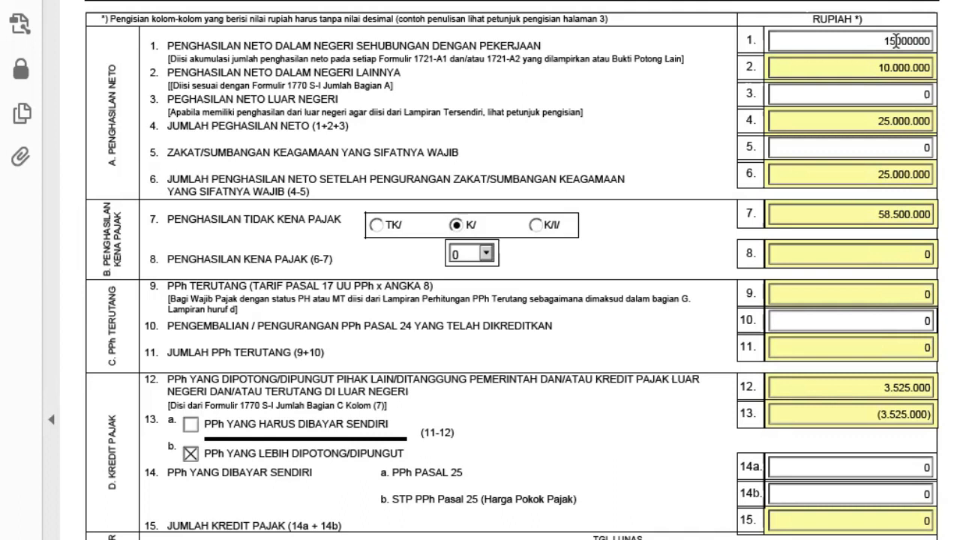
type("5")
key("Return")
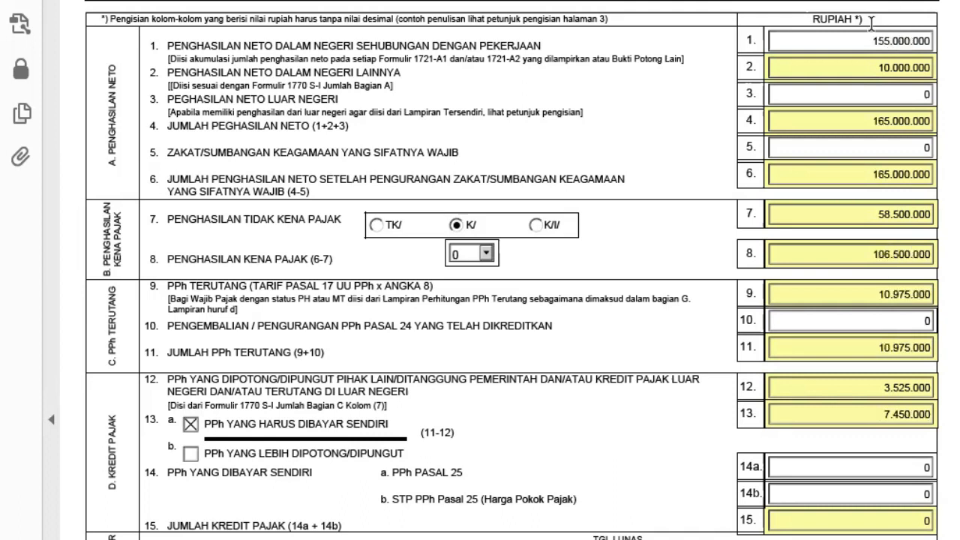
left_click(880, 39)
key("Delete")
type("2")
key("Return")
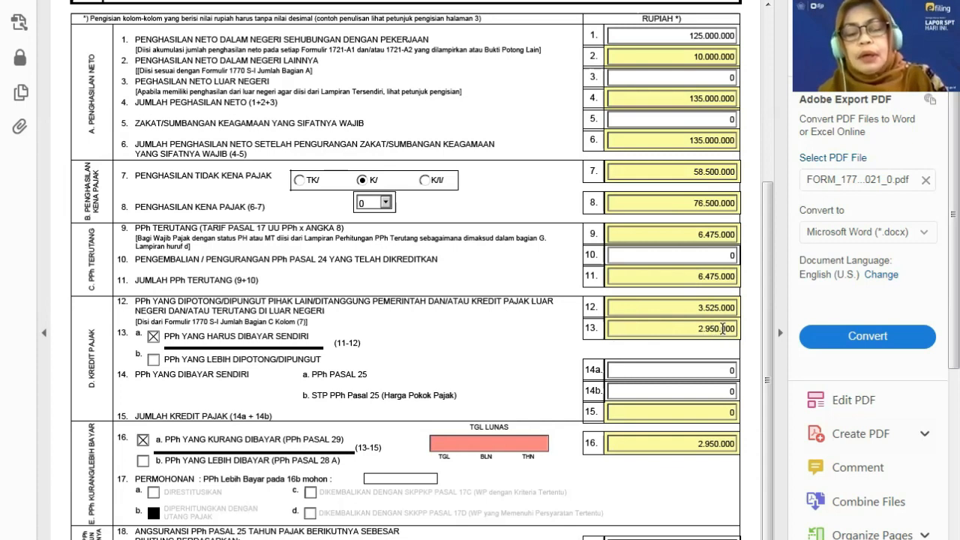
scroll(722, 329, "up", 1)
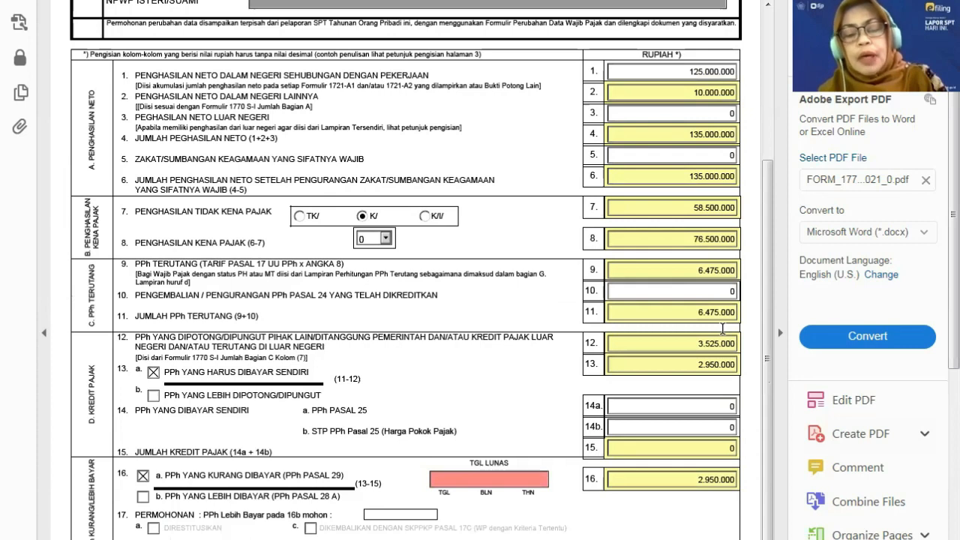
scroll(724, 334, "down", 1)
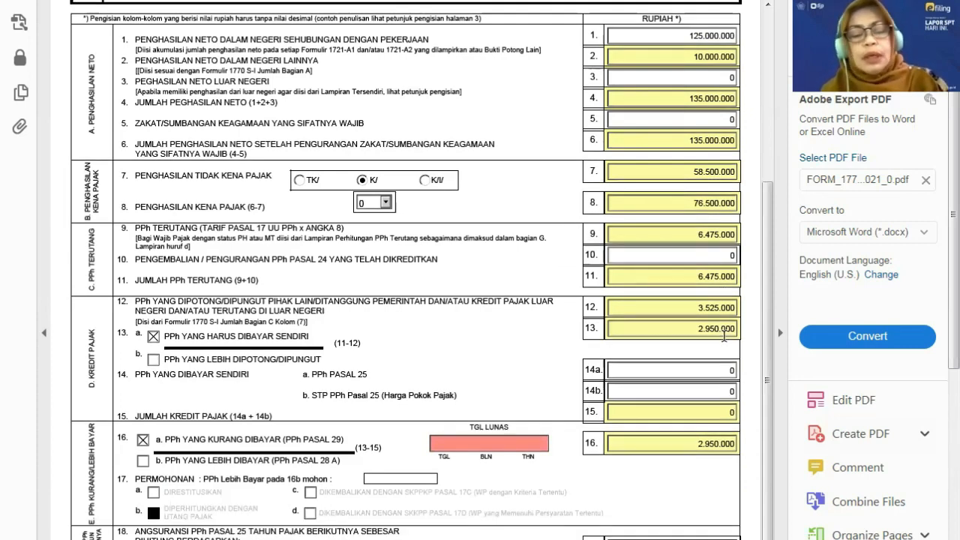
scroll(723, 336, "down", 1)
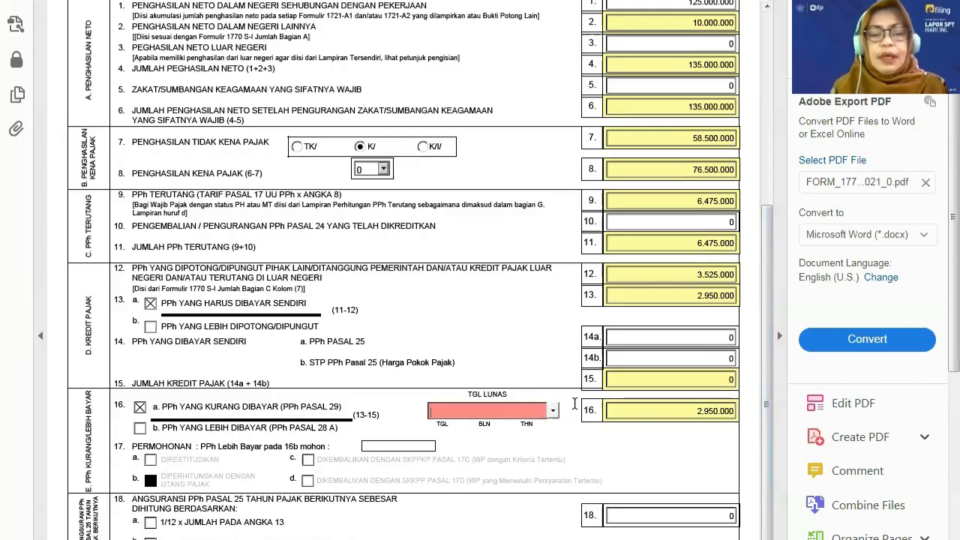
Pick 4 March 2022 as the TGL LUNAS date for the underpaid Pasal 29 tax.
left_click(553, 410)
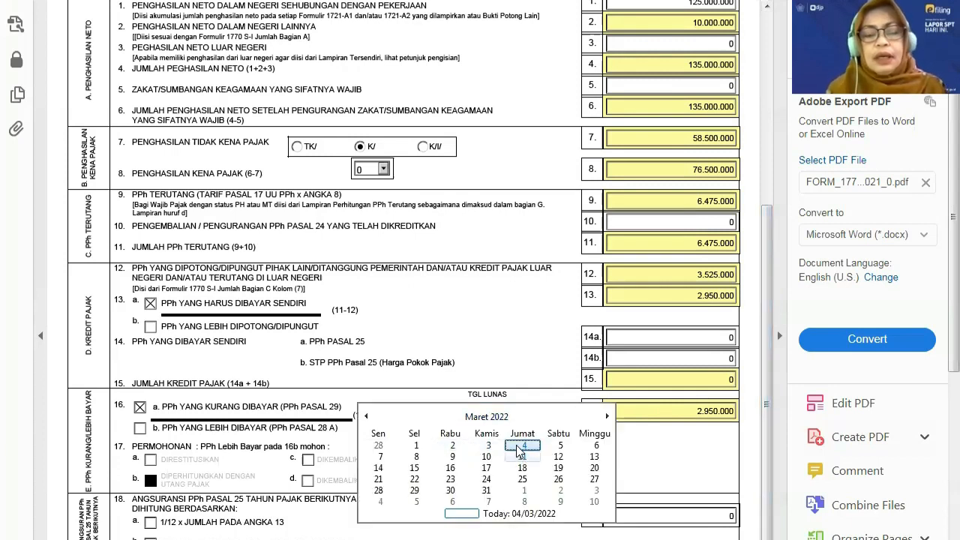
left_click(518, 447)
scroll(517, 446, "down", 1)
scroll(517, 446, "down", 2)
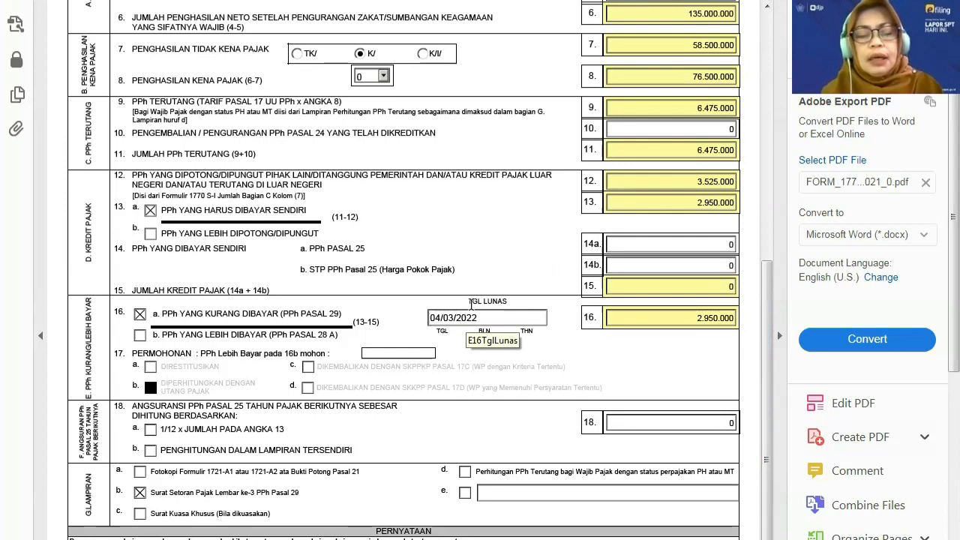
scroll(522, 242, "up", 3)
scroll(523, 251, "down", 4)
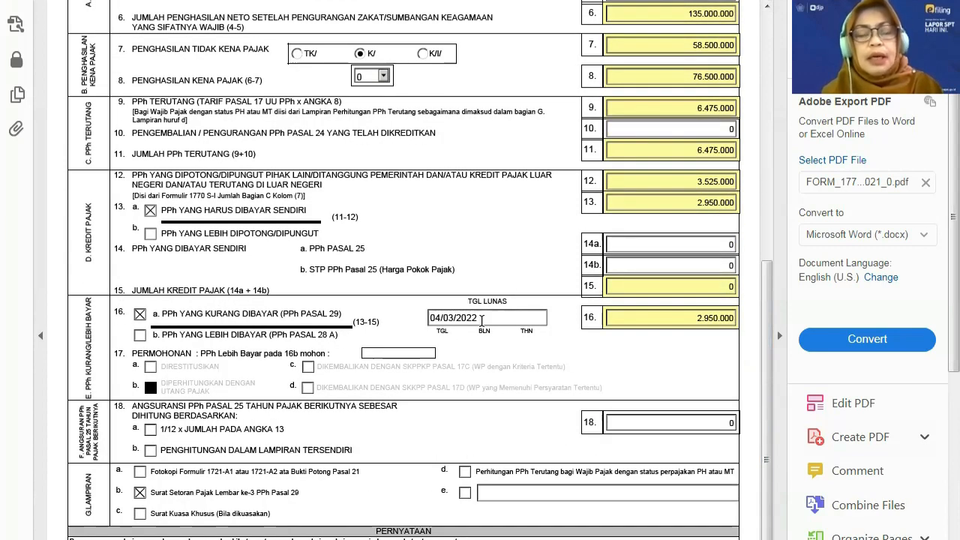
left_click(484, 318)
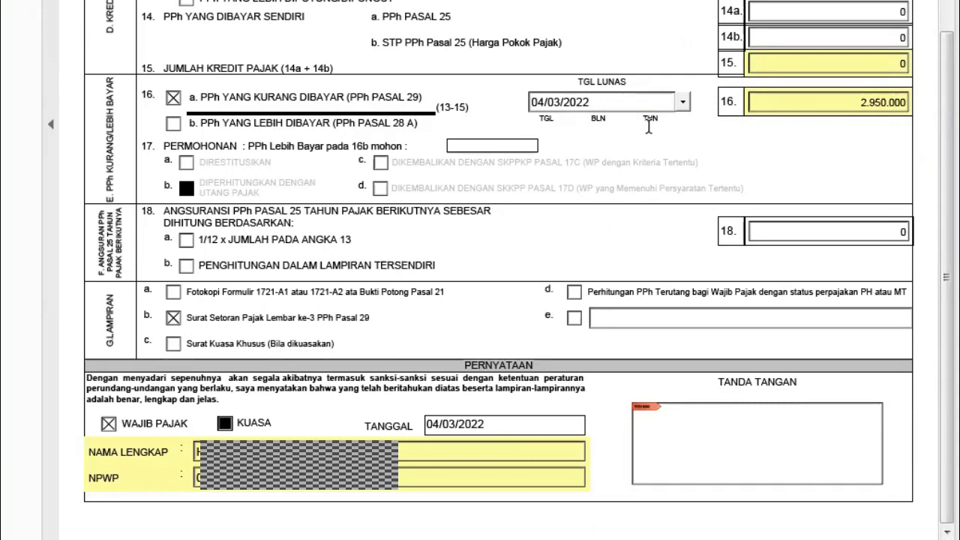
scroll(526, 341, "up", 5)
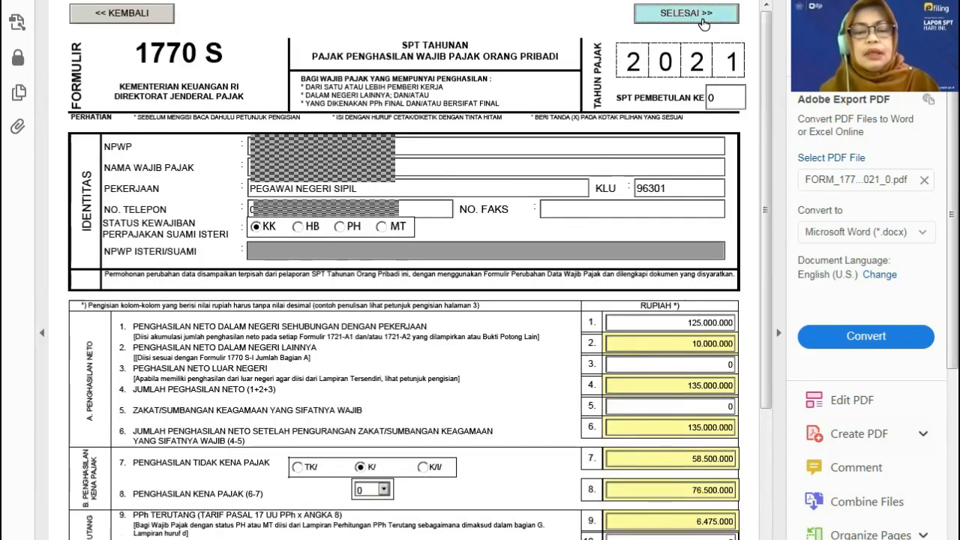
Finish the 1770 S form with SELESAI and add a new SSP payment row.
left_click(703, 17)
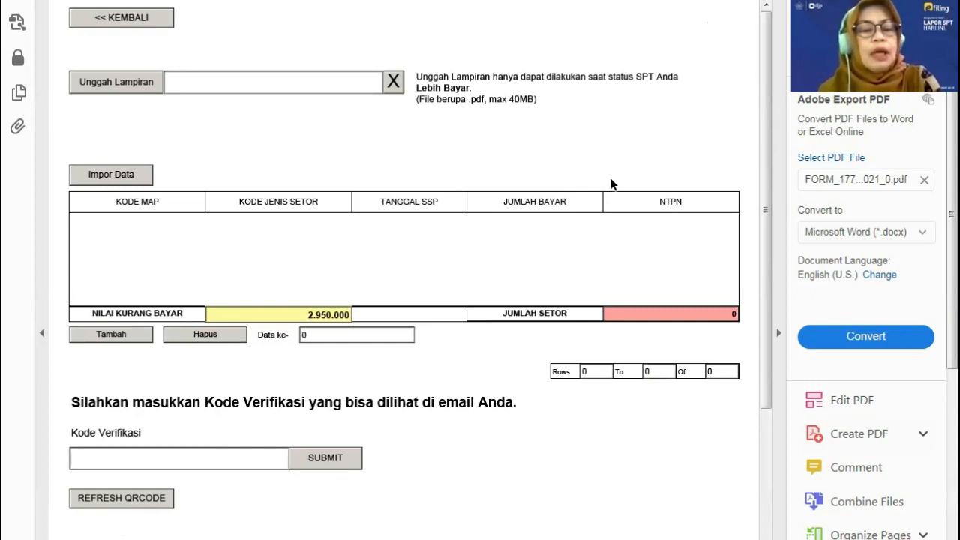
left_click(111, 335)
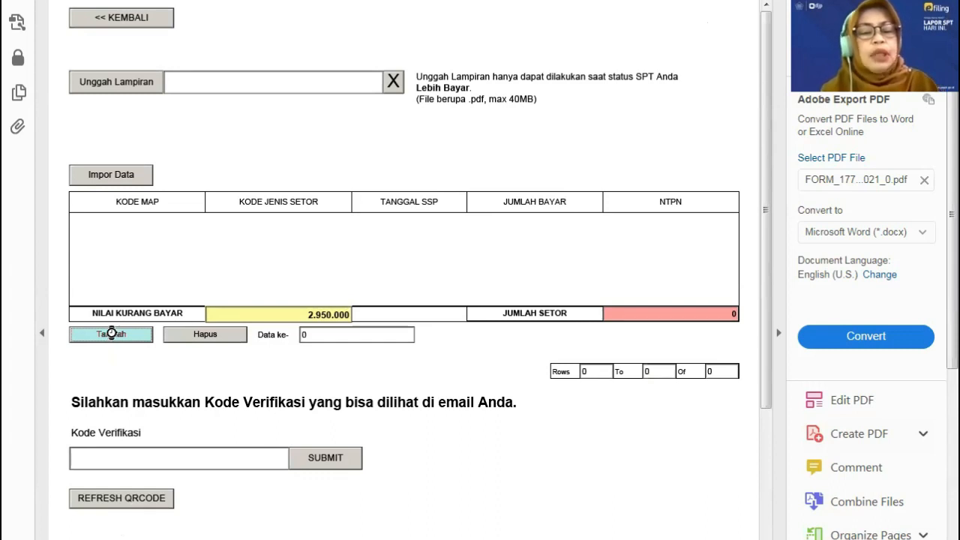
Set the new SSP row's Tanggal SSP to 04/03/2022.
left_click(396, 215)
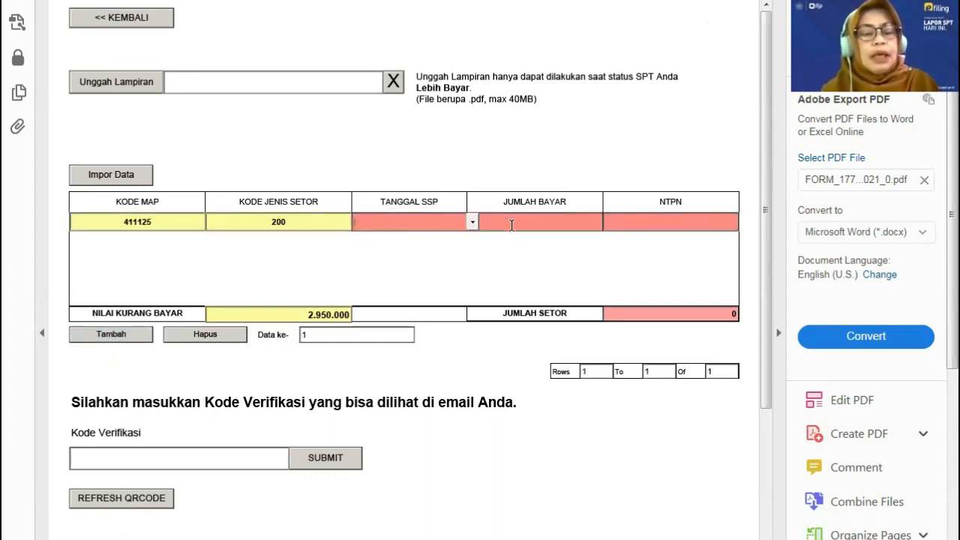
left_click(472, 222)
left_click(444, 255)
Enter 2.950.000 as the row's Jumlah Bayar, correcting the extra digits.
left_click(510, 219)
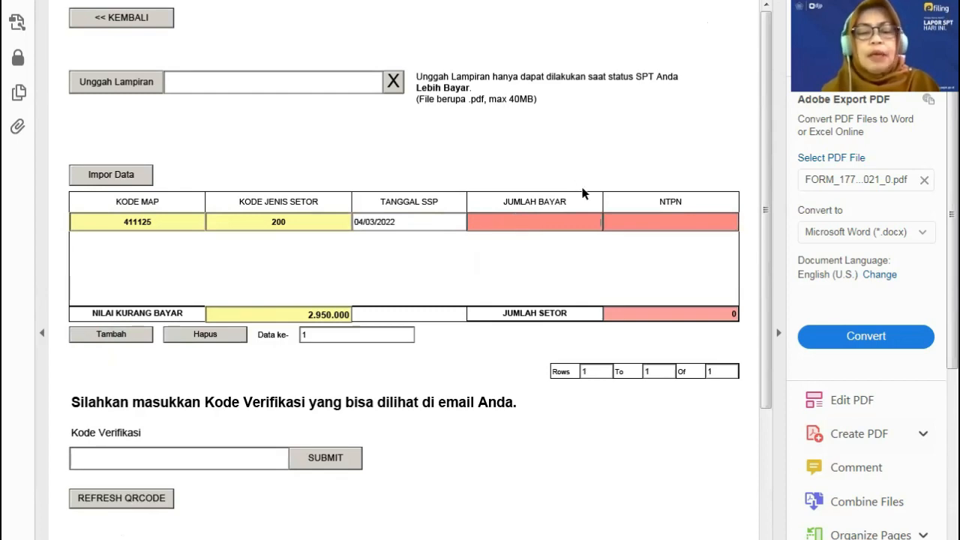
type("25")
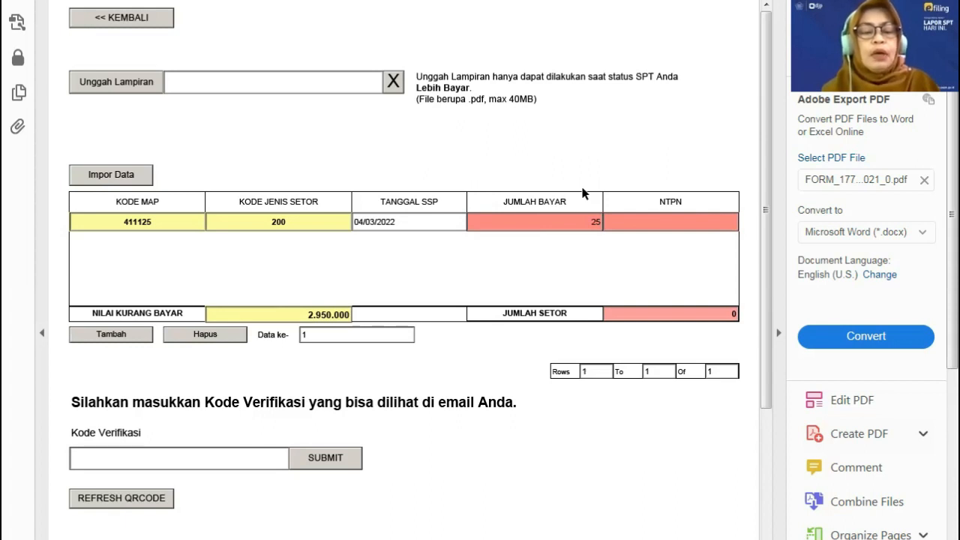
key("BackSpace")
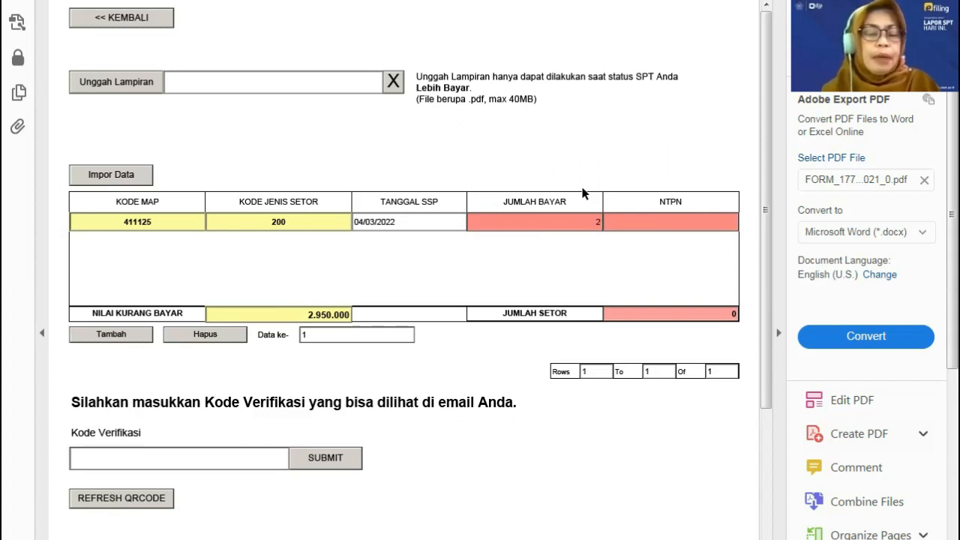
type("95")
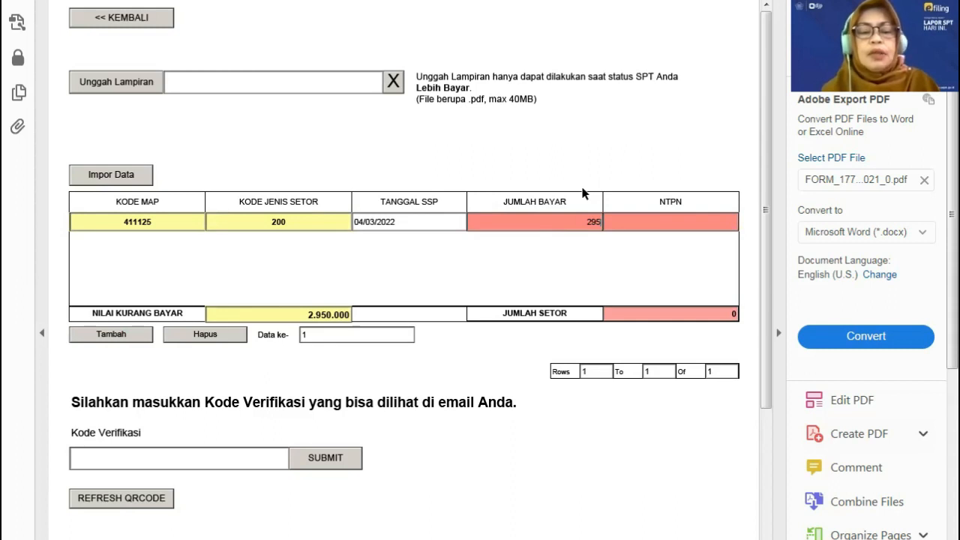
type("00000")
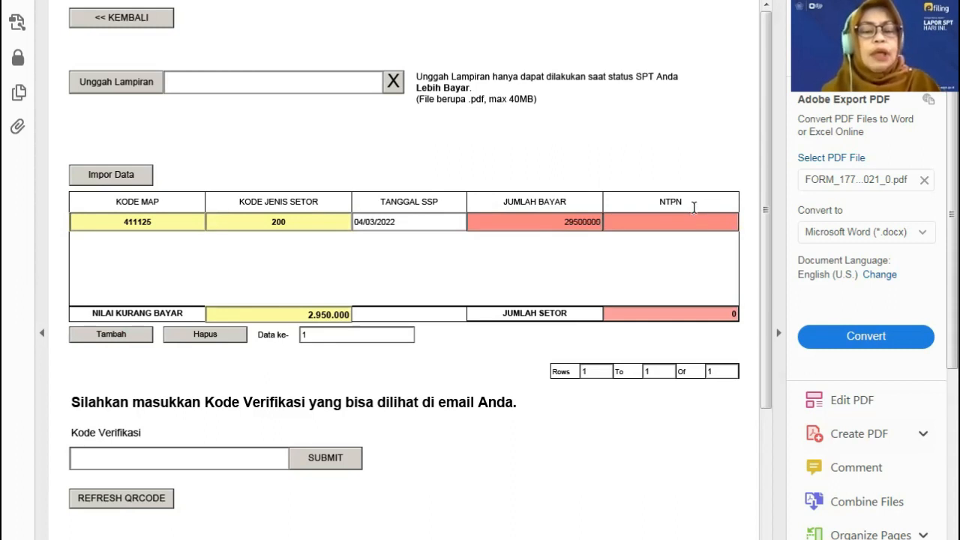
left_click(632, 222)
left_click(590, 222)
key("BackSpace")
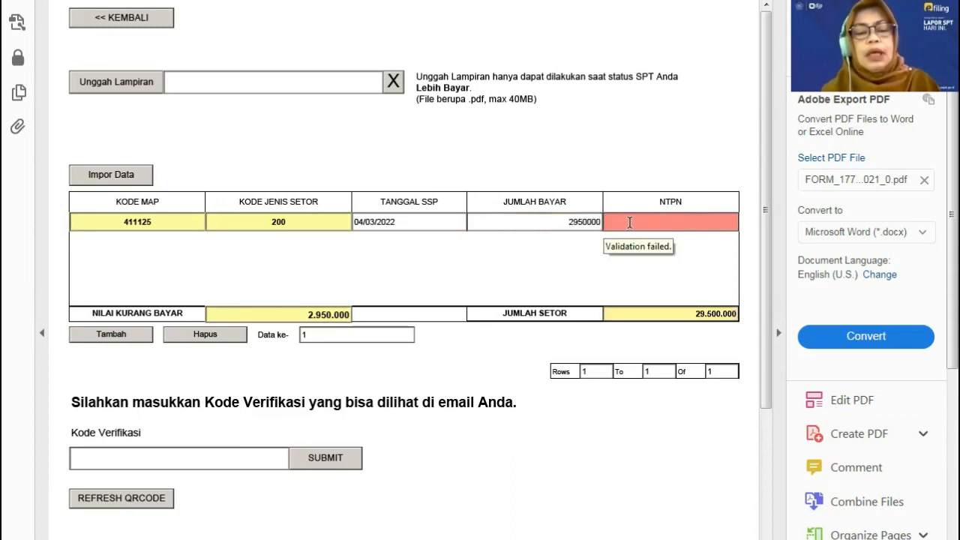
left_click(630, 222)
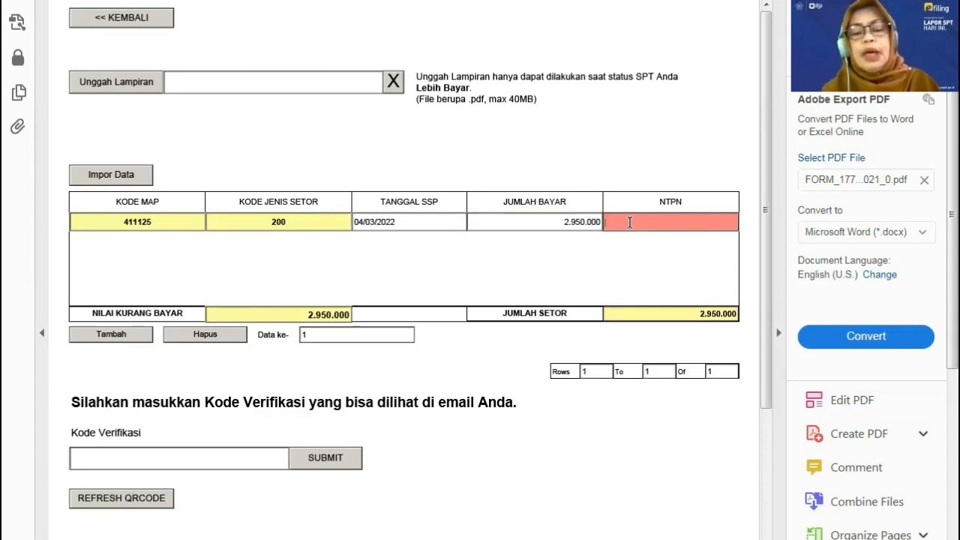
Enter the payment's NTPN transaction number in the NTPN cell.
type("hsfuo")
key("BackSpace")
key("BackSpace")
key("BackSpace")
key("BackSpace")
key("BackSpace")
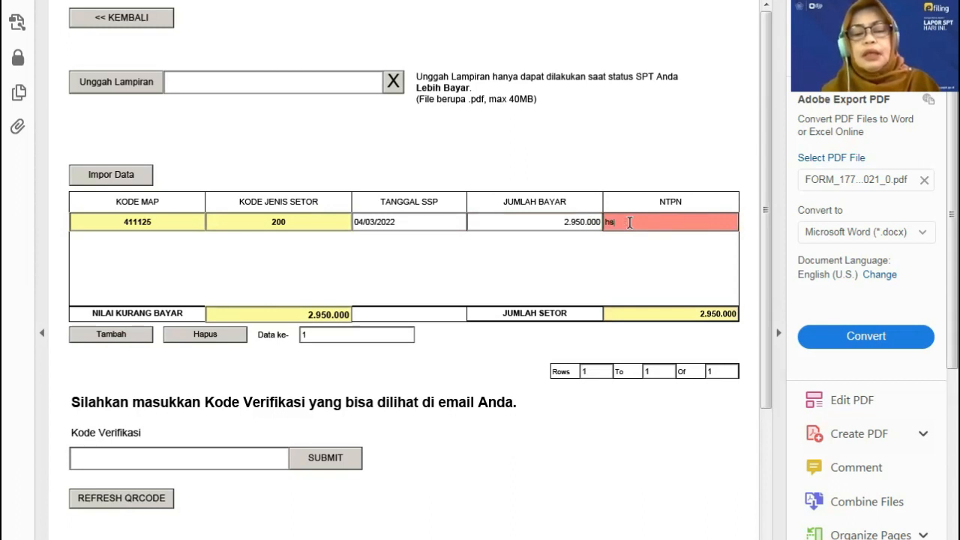
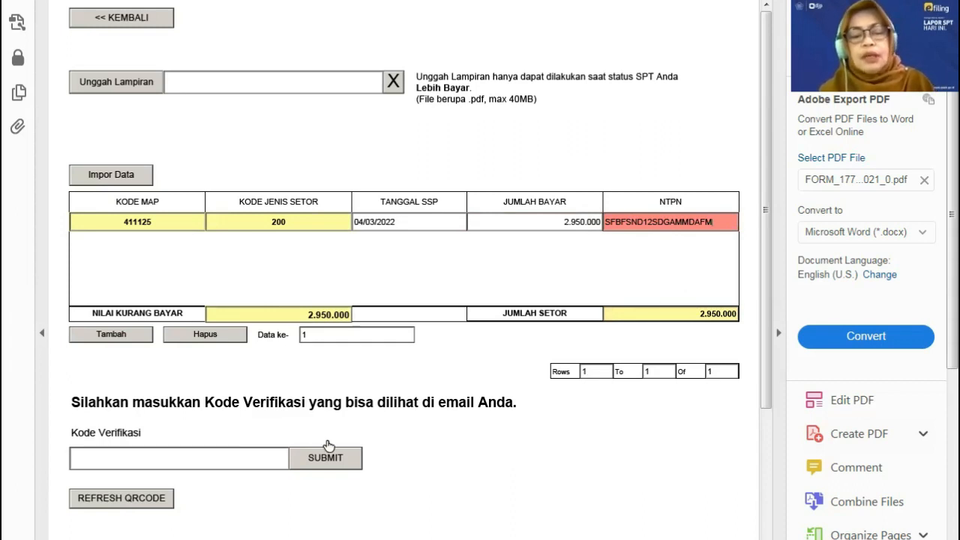
left_click(256, 465)
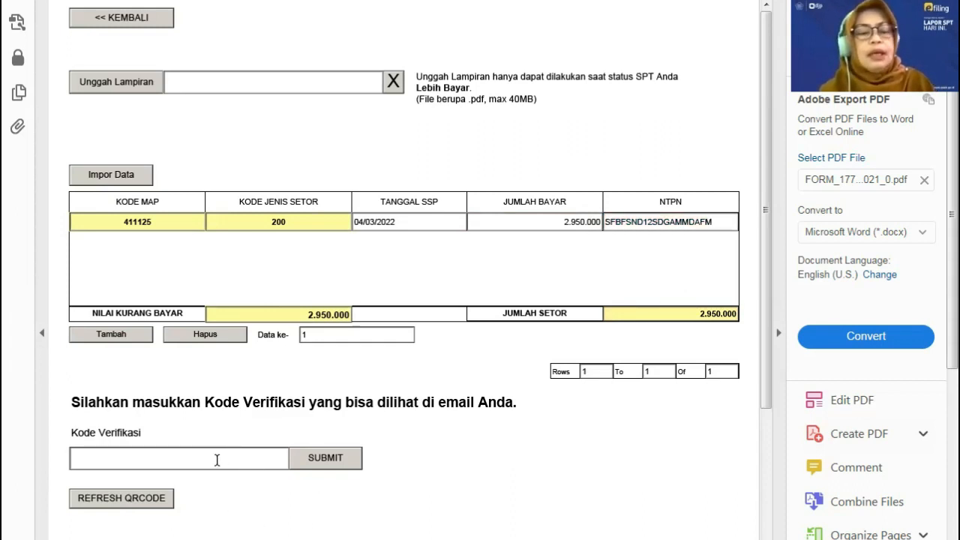
Type the e-mailed verification code into the Kode Verifikasi field, fixing typos.
scroll(217, 460, "down", 1)
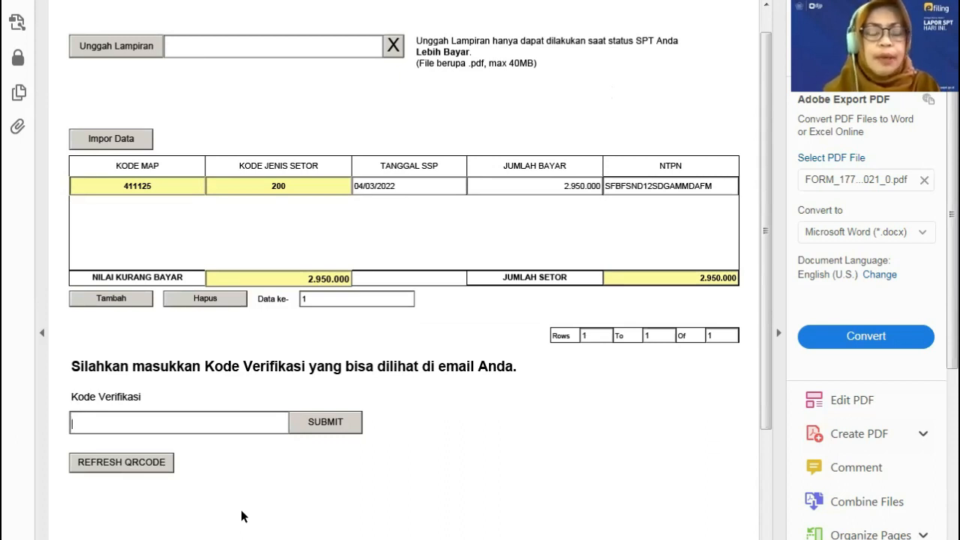
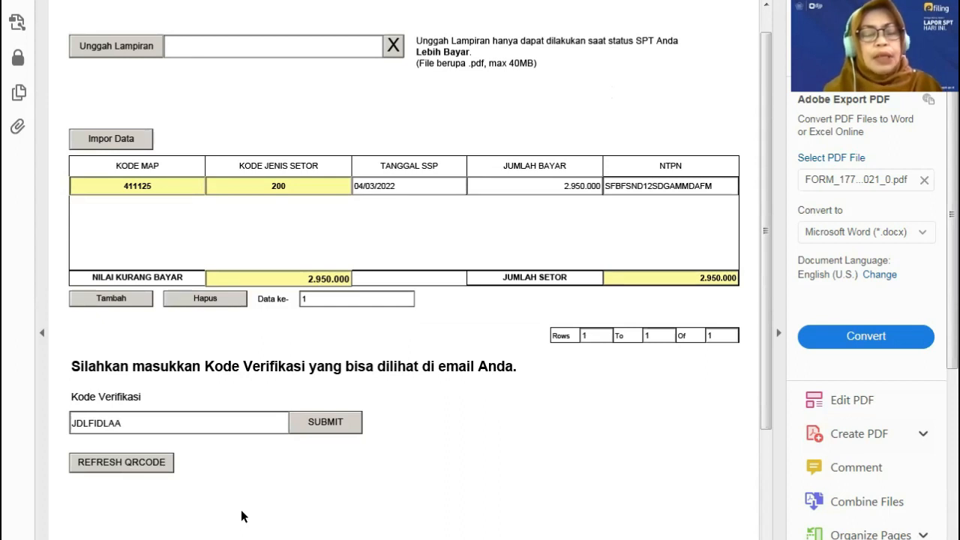